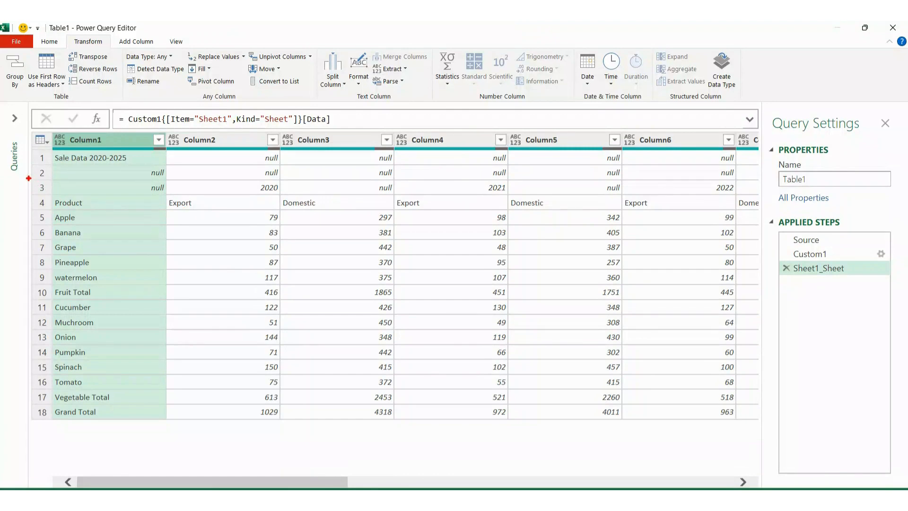
mouse_move(28, 179)
mouse_down()
mouse_move(53, 217)
mouse_move(182, 326)
mouse_move(430, 401)
mouse_move(669, 441)
mouse_move(739, 442)
mouse_move(745, 424)
mouse_up()
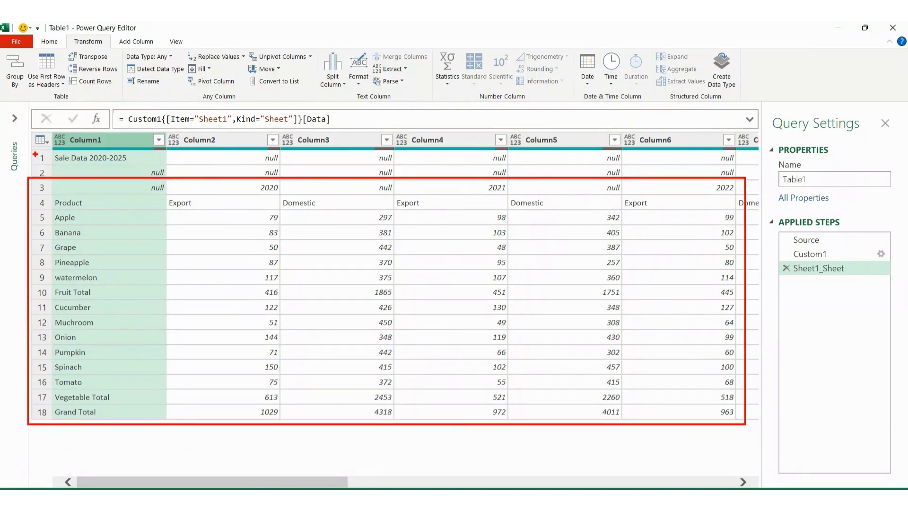
drag(45, 152, 33, 154)
key(Escape)
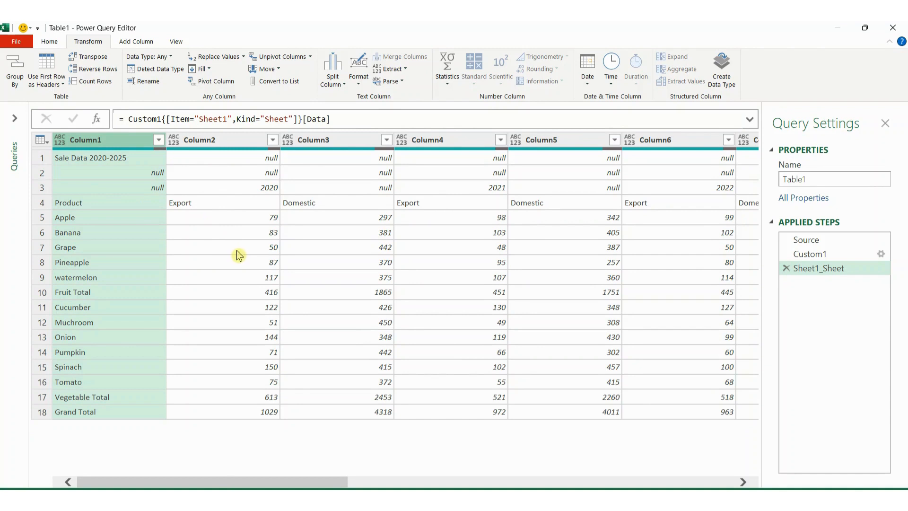
key(ctrl+2)
mouse_move(256, 151)
mouse_down()
mouse_move(285, 152)
mouse_move(287, 176)
mouse_move(256, 179)
mouse_move(249, 149)
mouse_up()
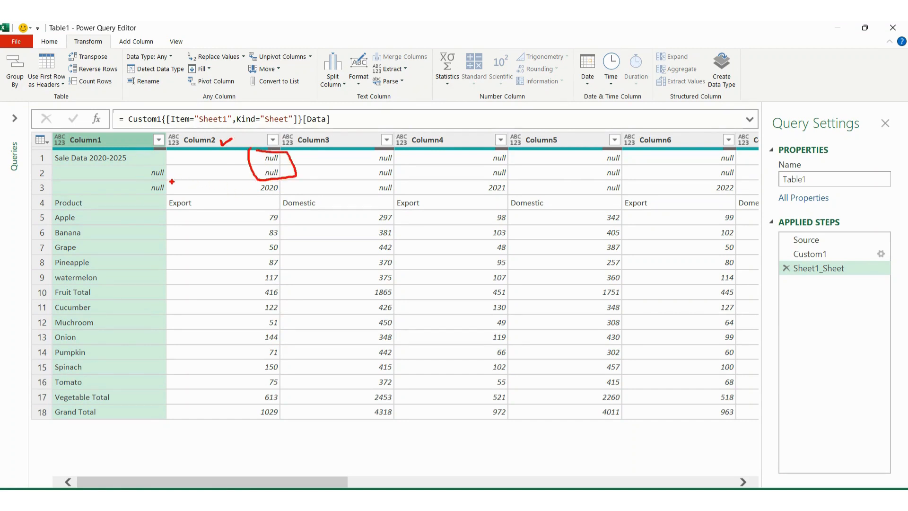
mouse_move(167, 180)
mouse_down()
mouse_move(169, 284)
mouse_move(199, 180)
mouse_move(171, 179)
mouse_up()
drag(303, 419, 295, 420)
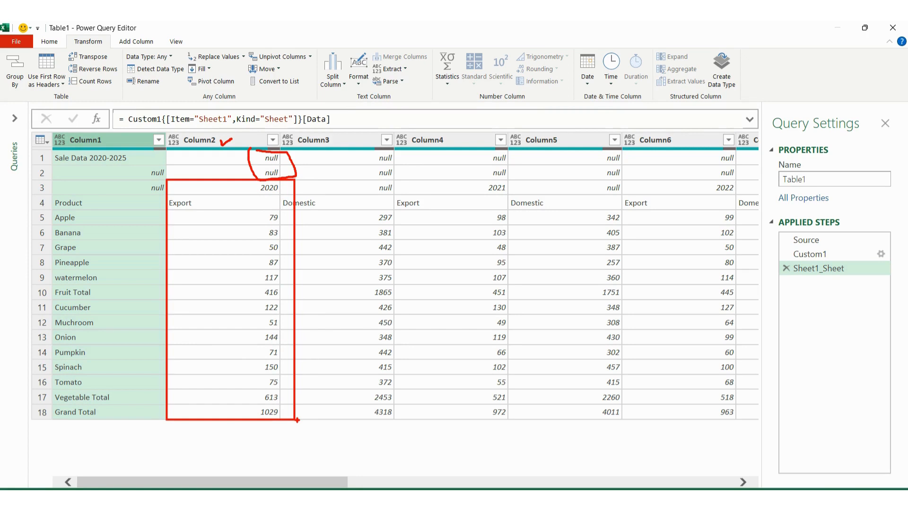
key(Escape)
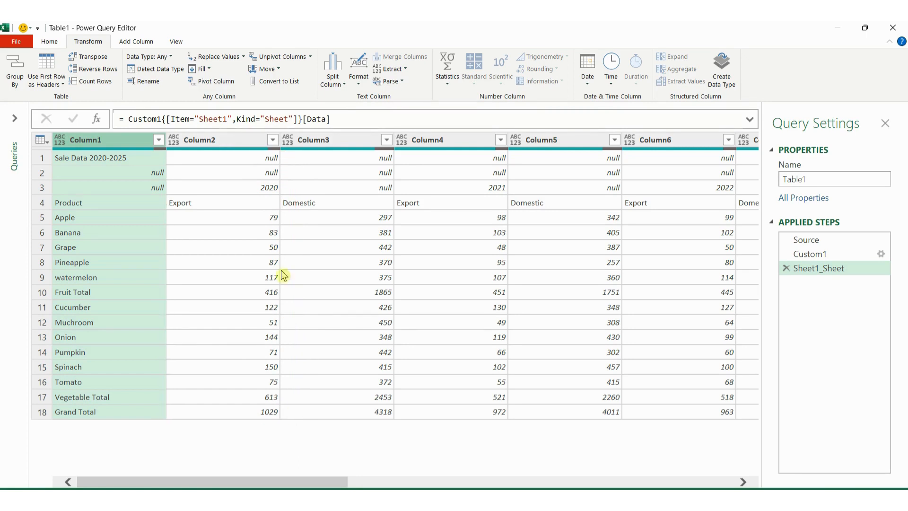
- Filter Column2 to exclude the null rows
click(273, 140)
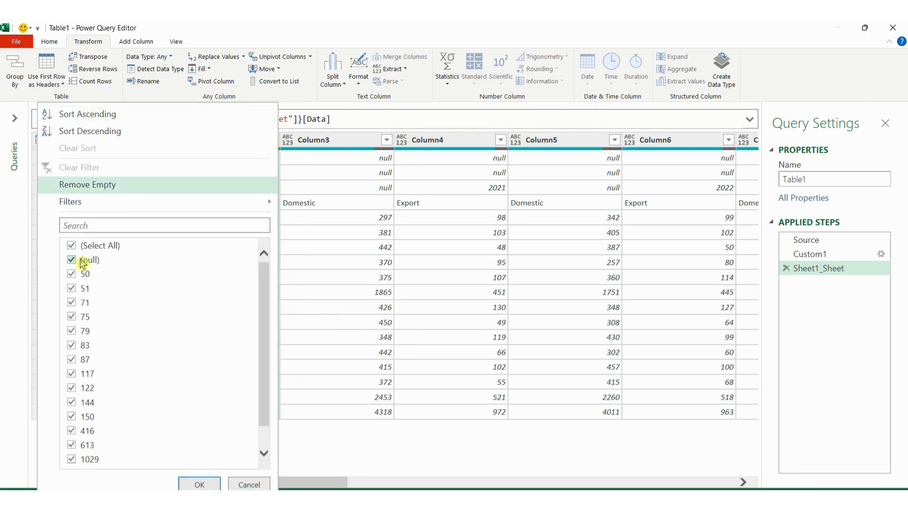
click(72, 260)
click(209, 484)
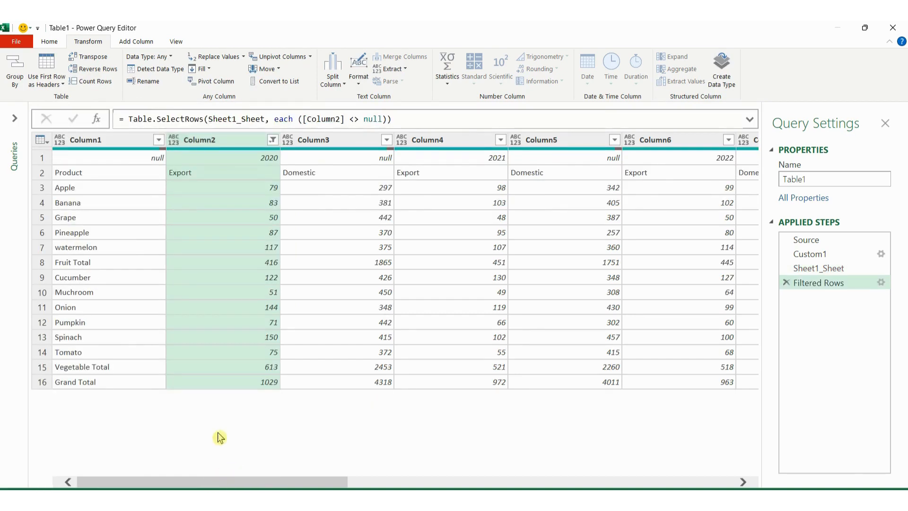
click(115, 141)
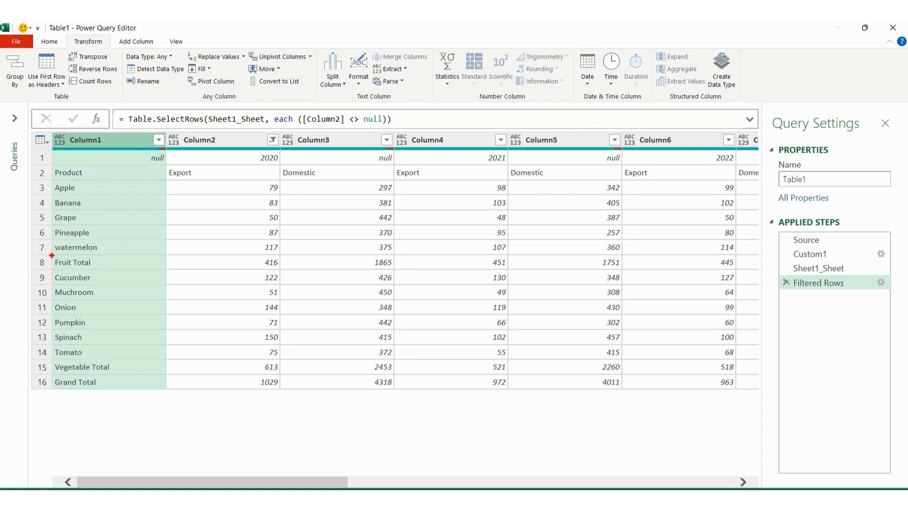
mouse_move(52, 255)
mouse_down()
mouse_move(71, 269)
mouse_move(108, 268)
mouse_up()
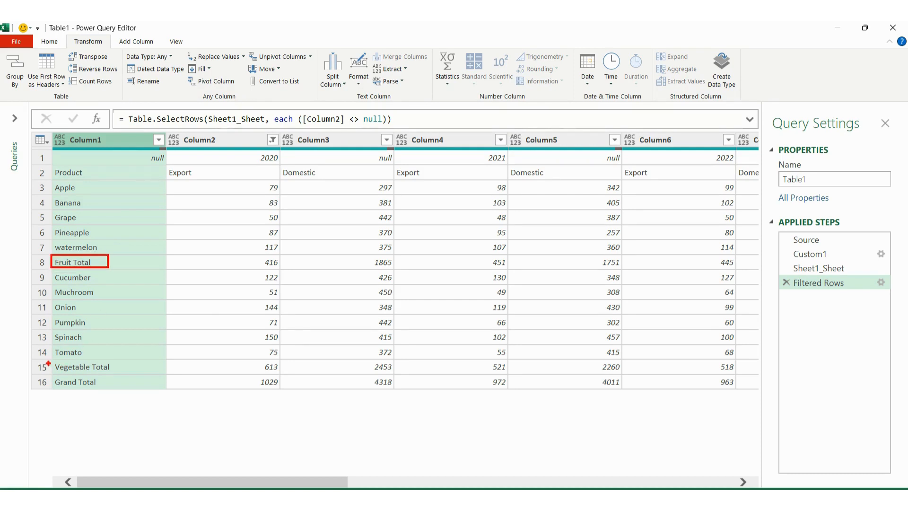
mouse_move(48, 361)
mouse_down()
mouse_move(63, 389)
mouse_move(118, 391)
mouse_up()
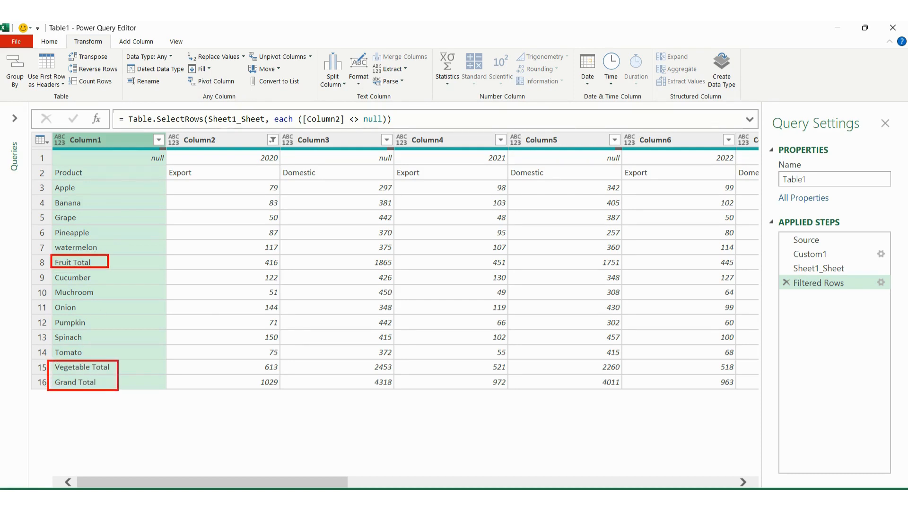
drag(136, 266, 126, 272)
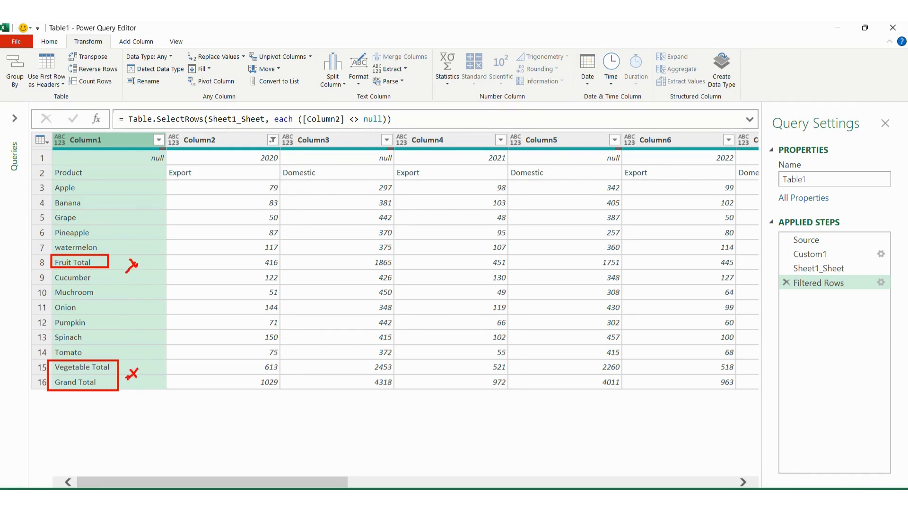
key(Escape)
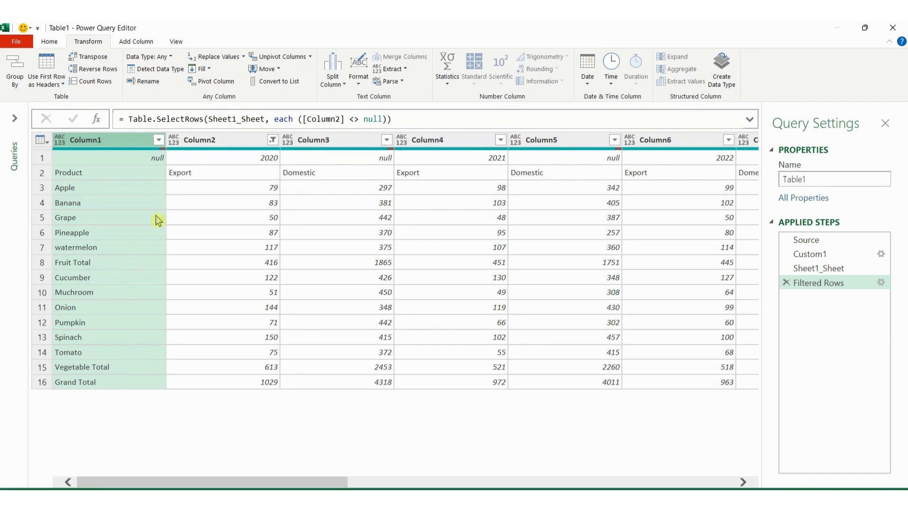
- Filter Column1 to exclude the Fruit Total, Grand Total and Vegetable Total rows
click(157, 140)
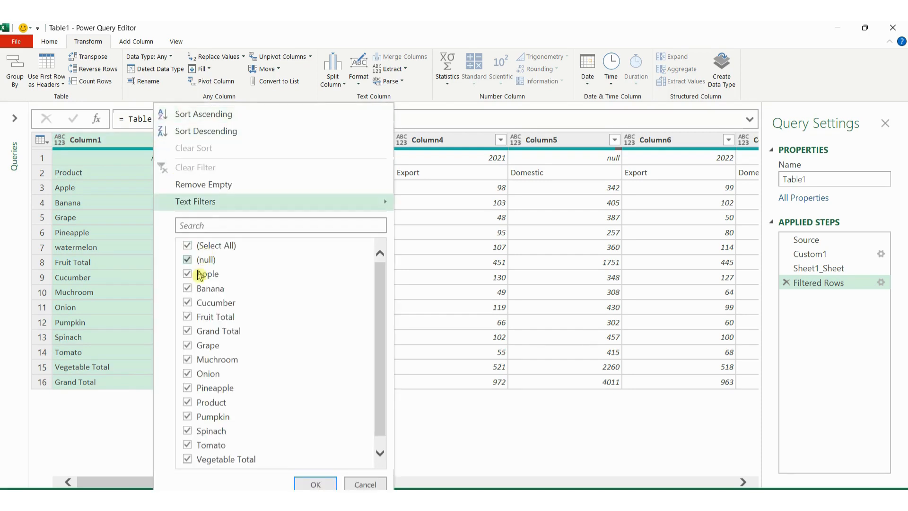
click(188, 318)
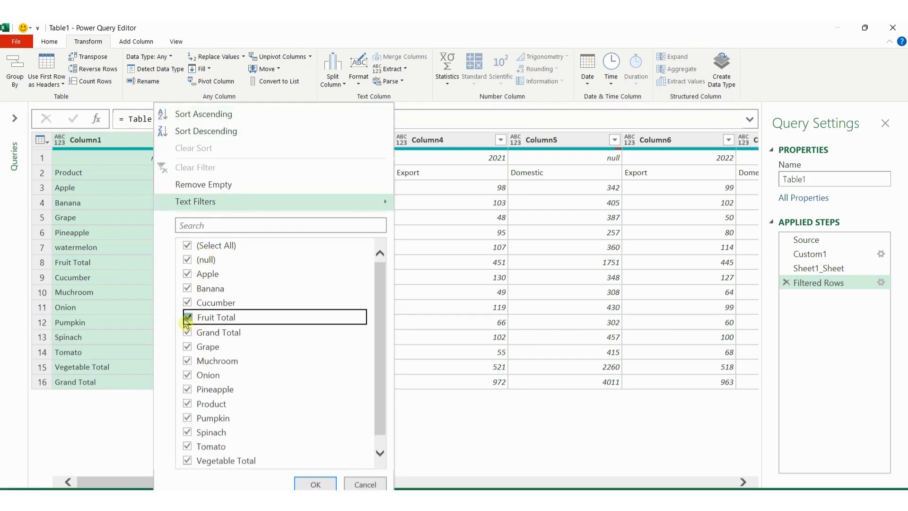
click(187, 332)
scroll(191, 432, down, 1)
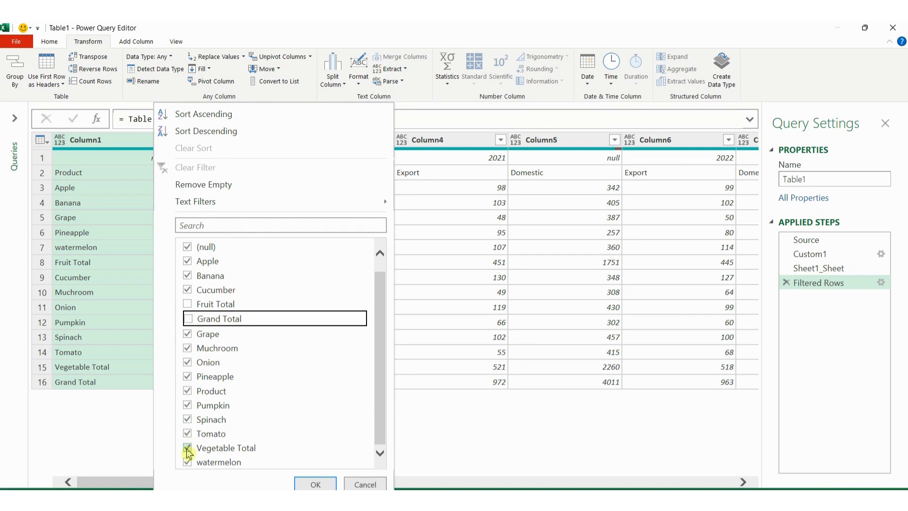
click(187, 448)
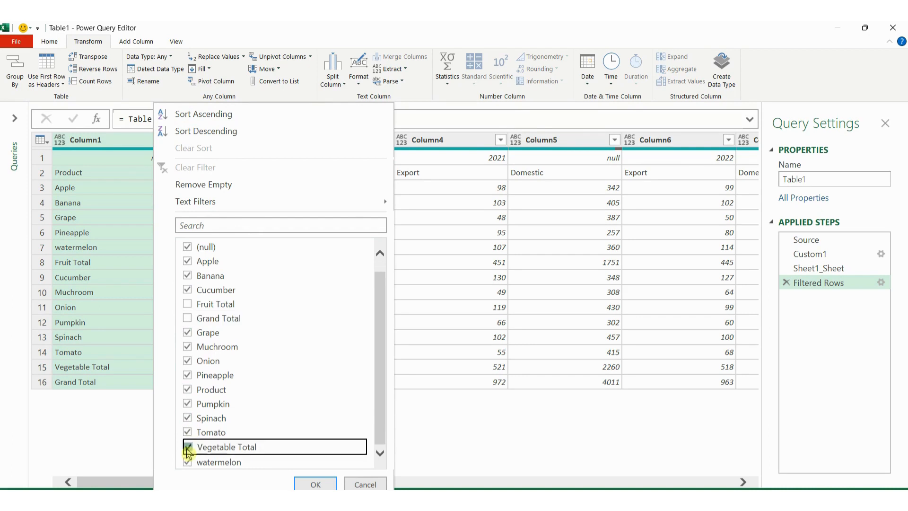
click(313, 484)
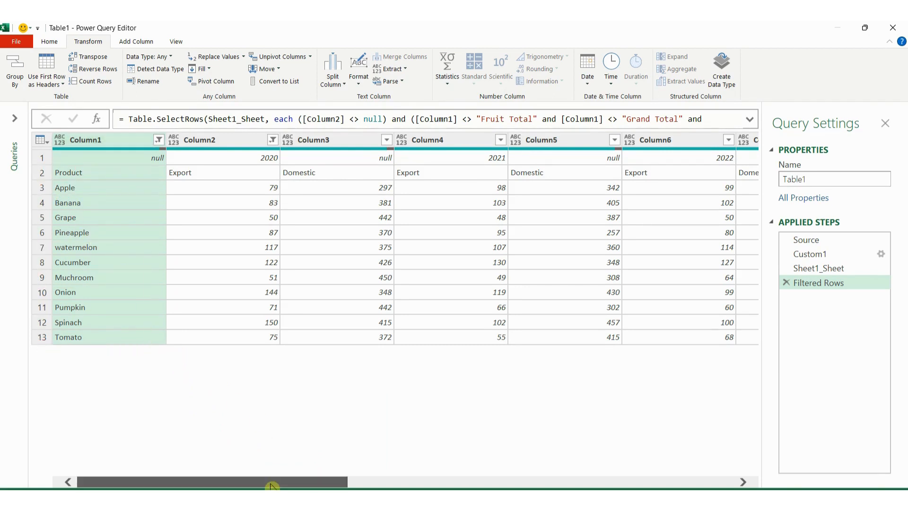
- Try removing the Total Export and Total Domestic columns, Column14 and Column15, from the table
drag(272, 483, 728, 477)
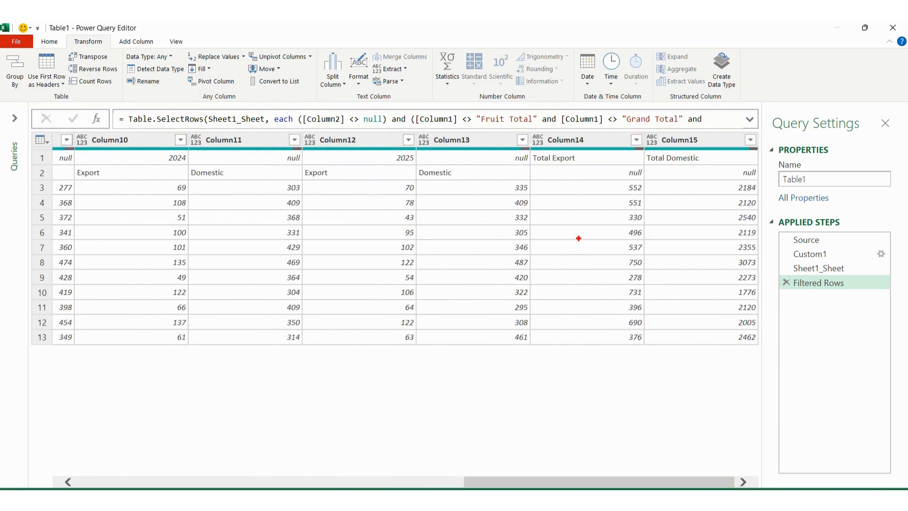
mouse_move(528, 124)
mouse_down()
mouse_move(637, 293)
mouse_move(719, 349)
mouse_move(763, 353)
mouse_up()
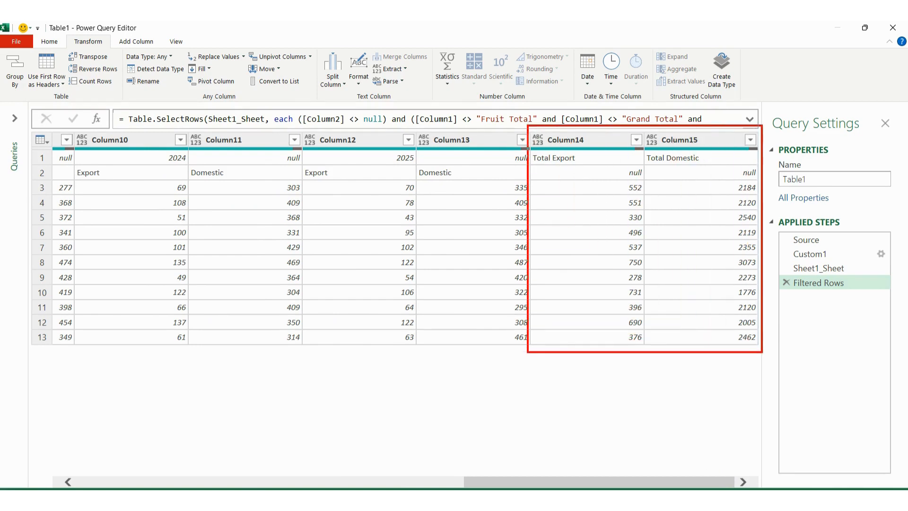
key(Escape)
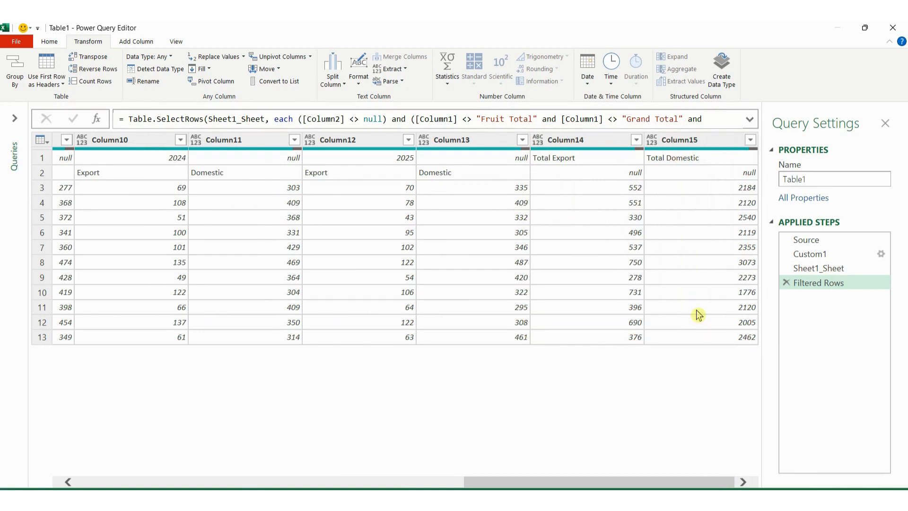
click(590, 141)
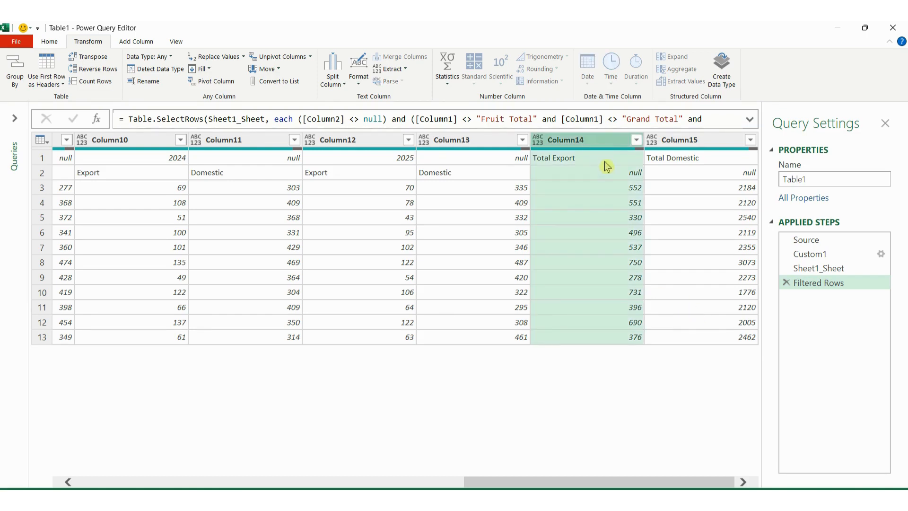
ctrl+click(698, 142)
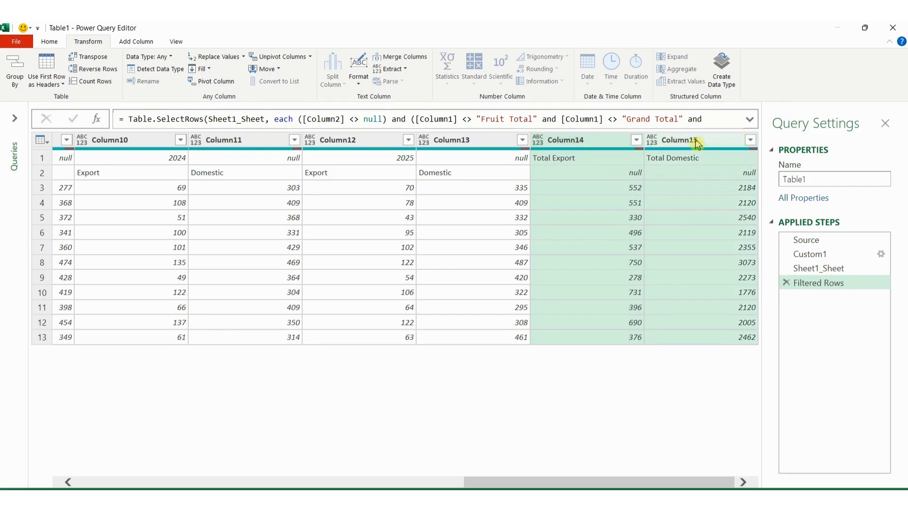
right_click(697, 142)
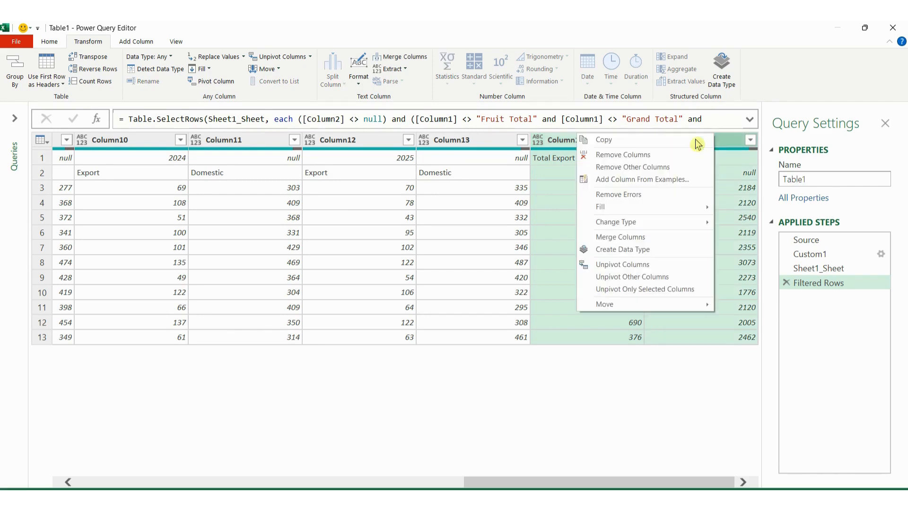
click(635, 155)
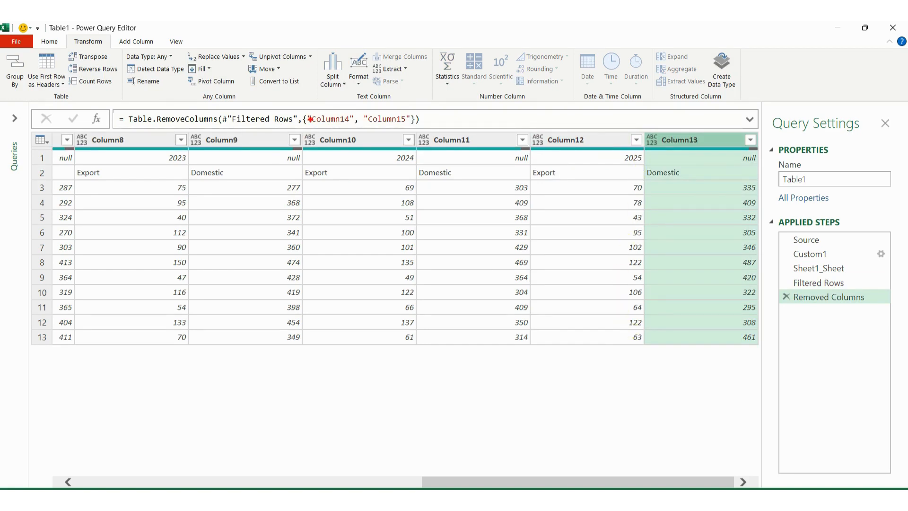
mouse_move(299, 109)
mouse_down()
mouse_move(313, 129)
mouse_move(430, 130)
mouse_up()
drag(354, 110, 367, 105)
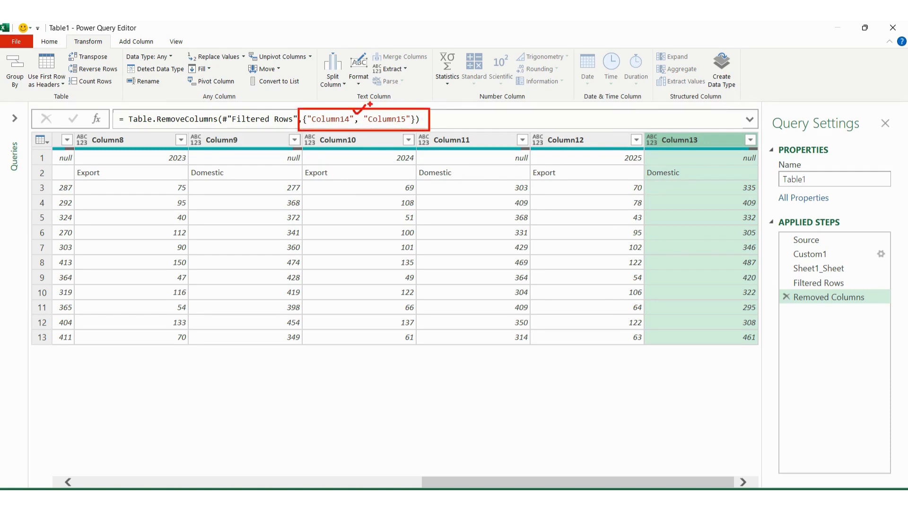
key(Escape)
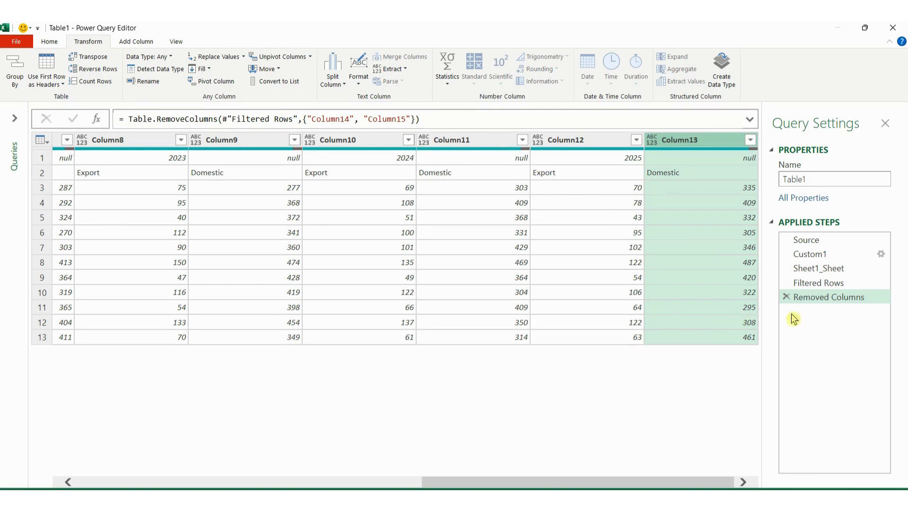
- Delete the Removed Columns step from the query's applied steps
click(785, 297)
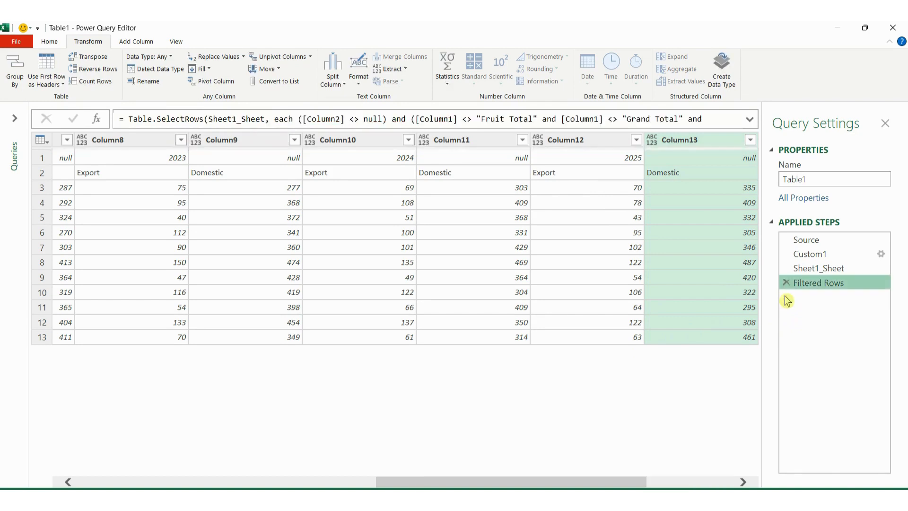
drag(639, 485, 728, 485)
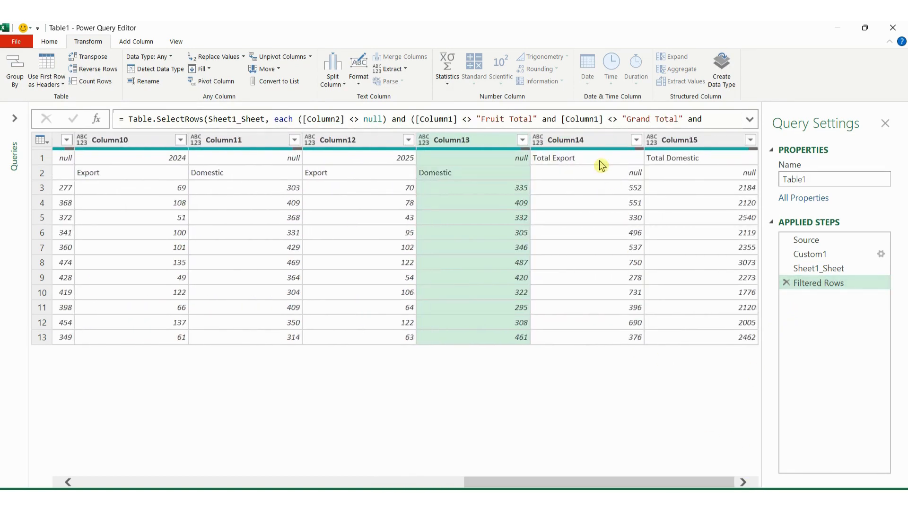
drag(695, 485, 653, 485)
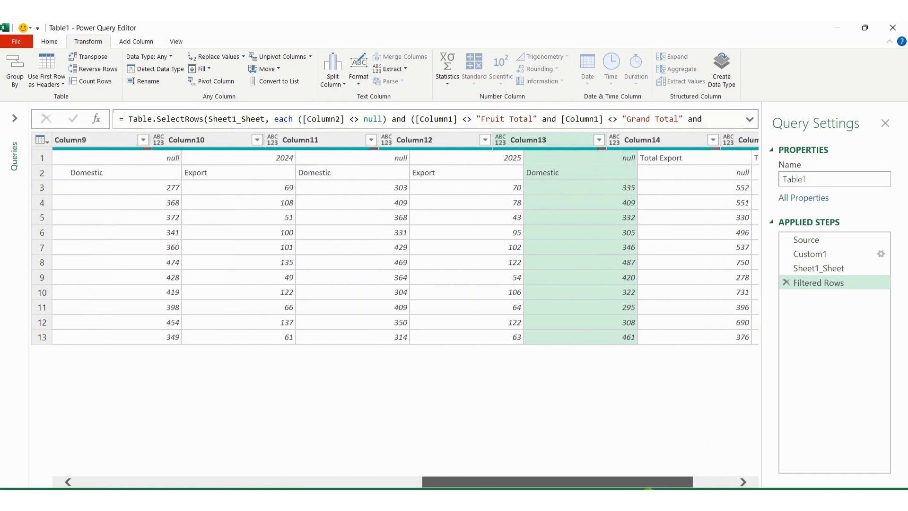
drag(558, 481, 213, 481)
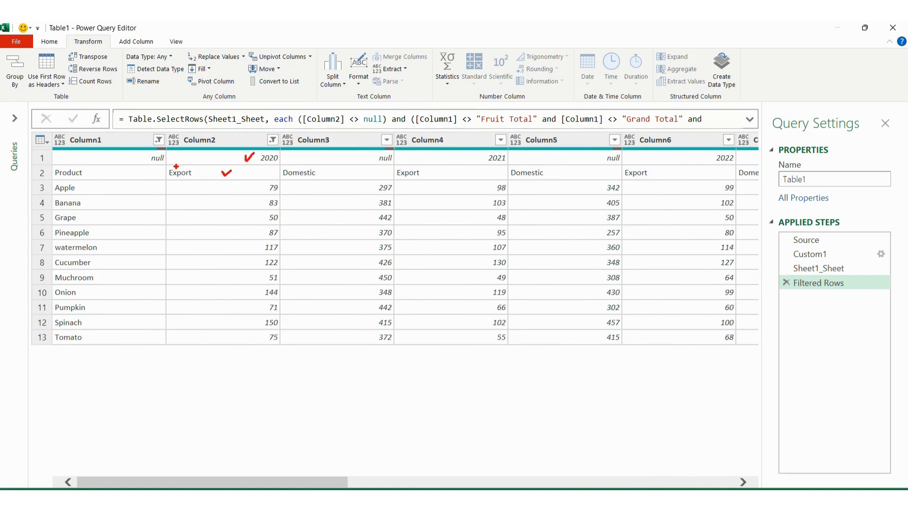
mouse_move(169, 149)
mouse_down()
mouse_move(178, 164)
mouse_move(280, 180)
mouse_up()
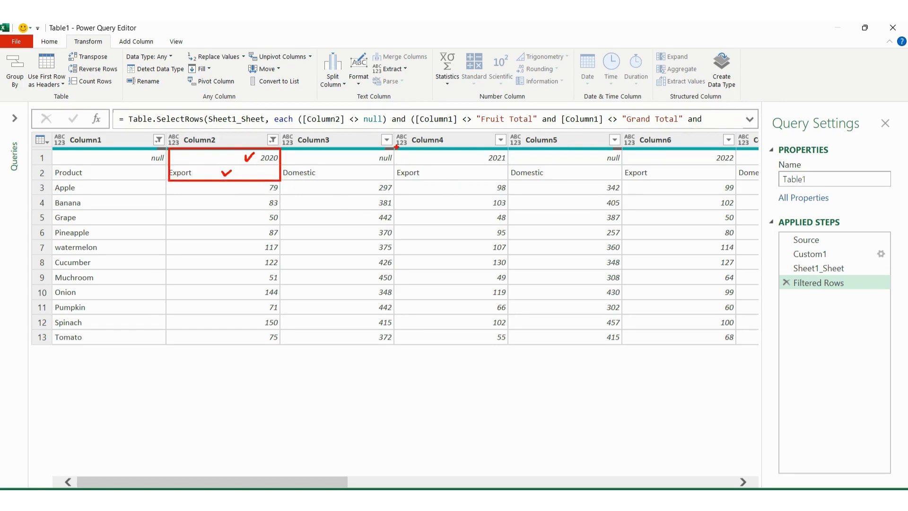
mouse_move(397, 148)
mouse_down()
mouse_move(403, 163)
mouse_move(457, 185)
mouse_move(509, 179)
mouse_up()
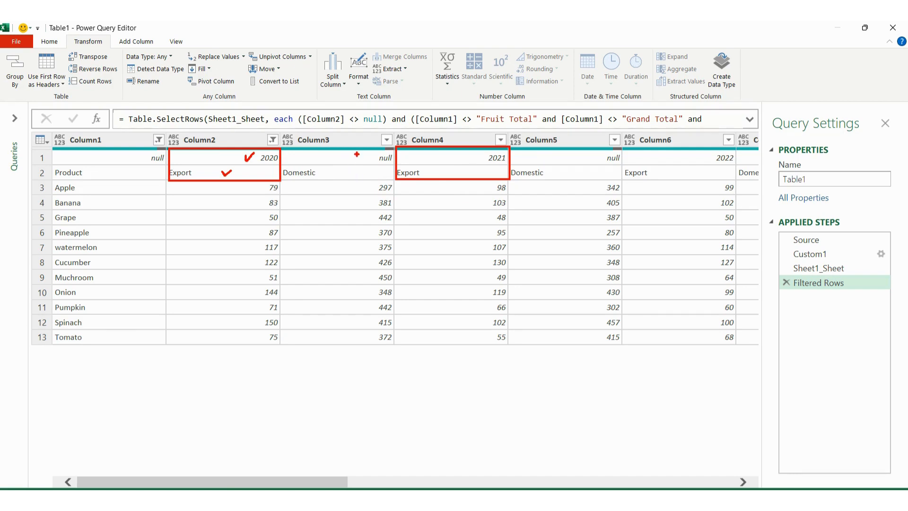
drag(351, 155, 358, 167)
drag(570, 151, 563, 161)
key(Escape)
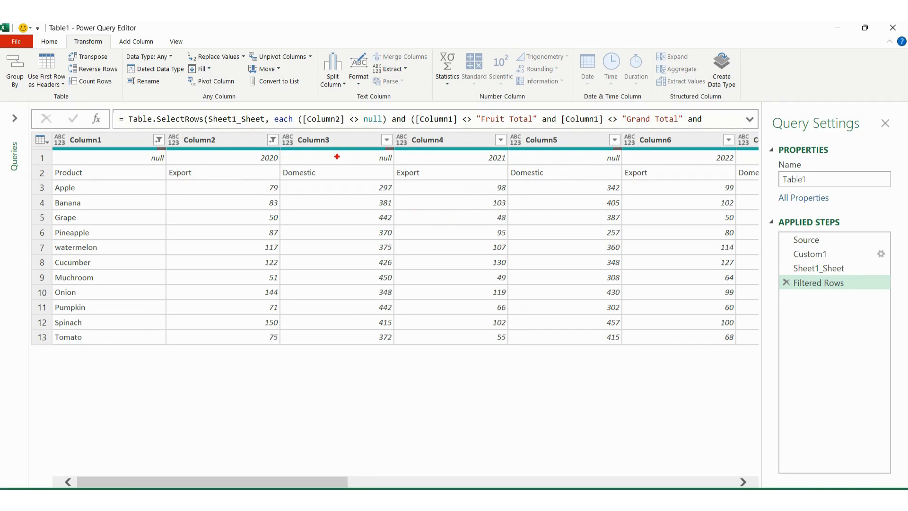
mouse_move(337, 157)
mouse_down()
mouse_move(300, 156)
mouse_move(342, 159)
mouse_up()
drag(587, 156, 525, 155)
drag(581, 150, 577, 162)
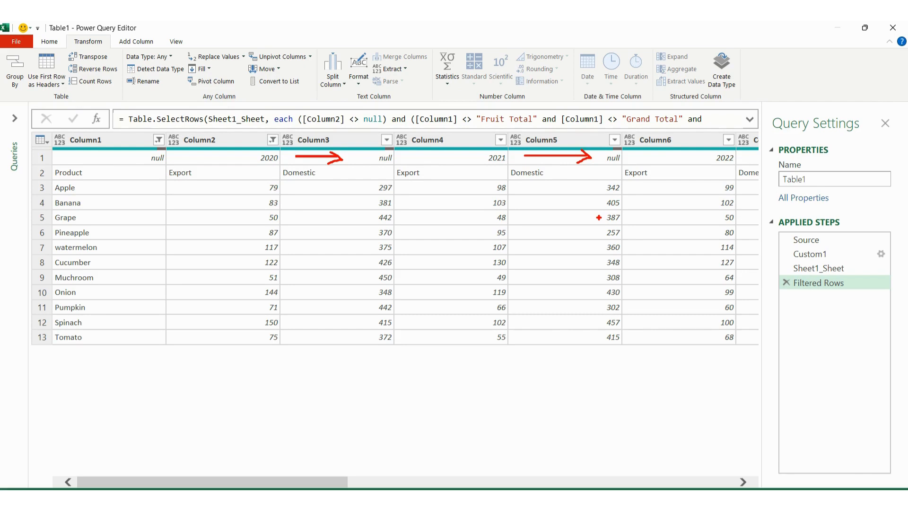
key(Escape)
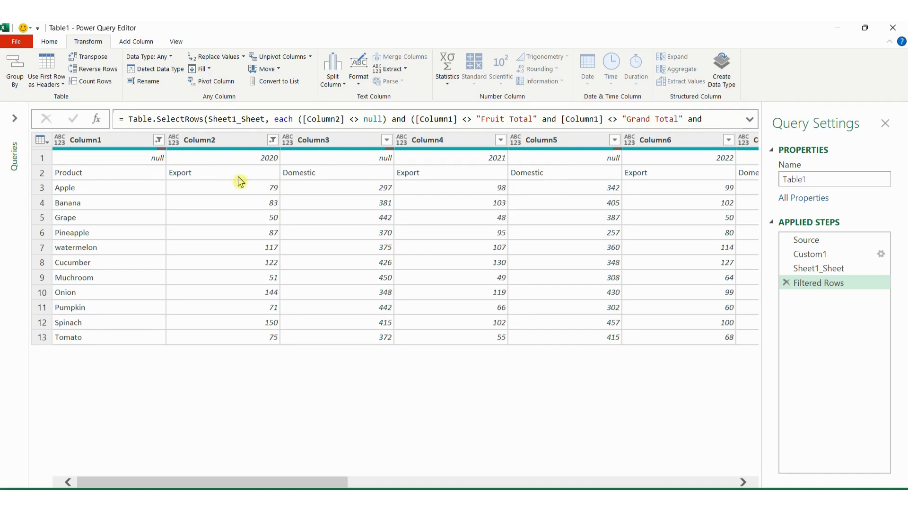
- Transpose the filtered table so the year and Export/Domestic header rows turn into columns
click(93, 58)
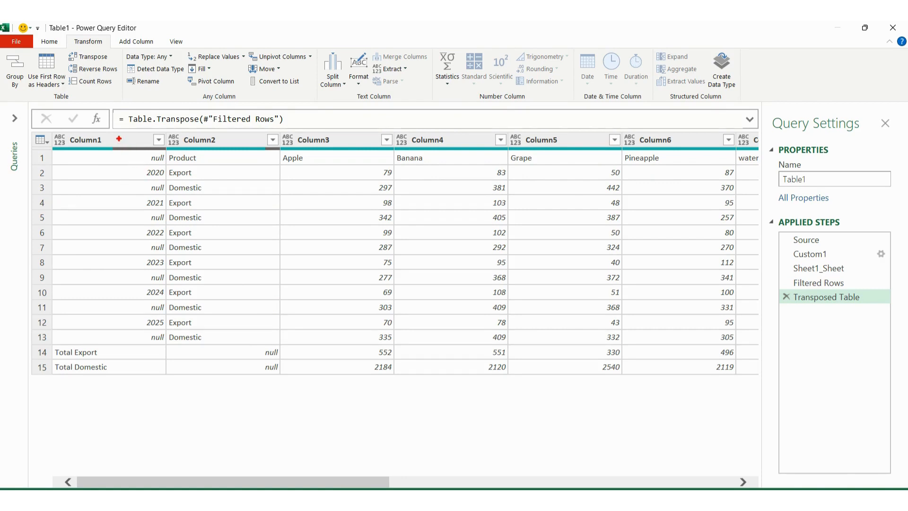
mouse_move(113, 142)
mouse_down()
mouse_move(64, 135)
mouse_move(110, 142)
mouse_up()
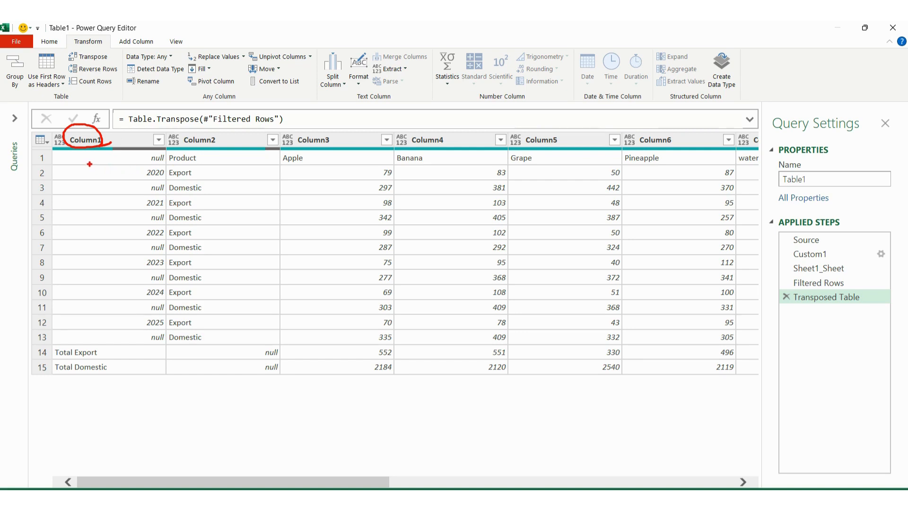
mouse_move(88, 165)
mouse_down()
mouse_move(116, 189)
mouse_move(249, 194)
mouse_up()
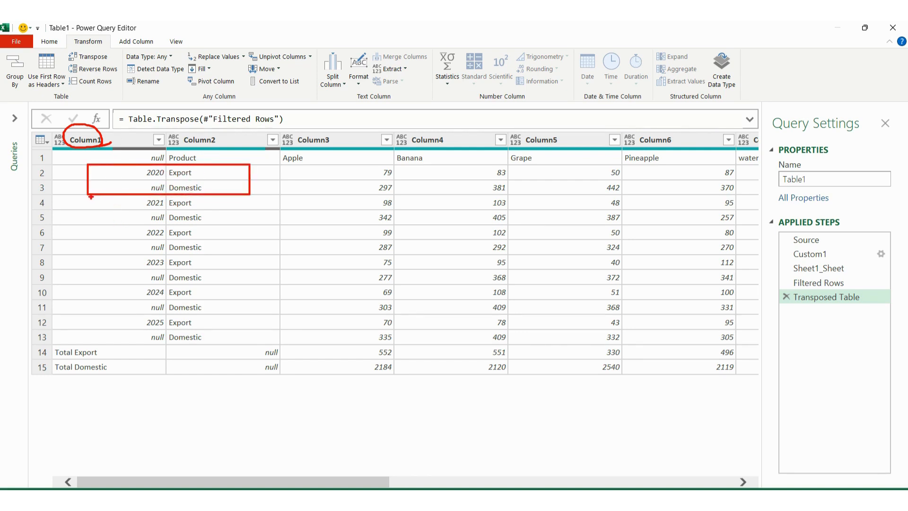
mouse_move(89, 196)
mouse_down()
mouse_move(90, 209)
mouse_move(223, 226)
mouse_move(248, 197)
mouse_move(90, 196)
mouse_up()
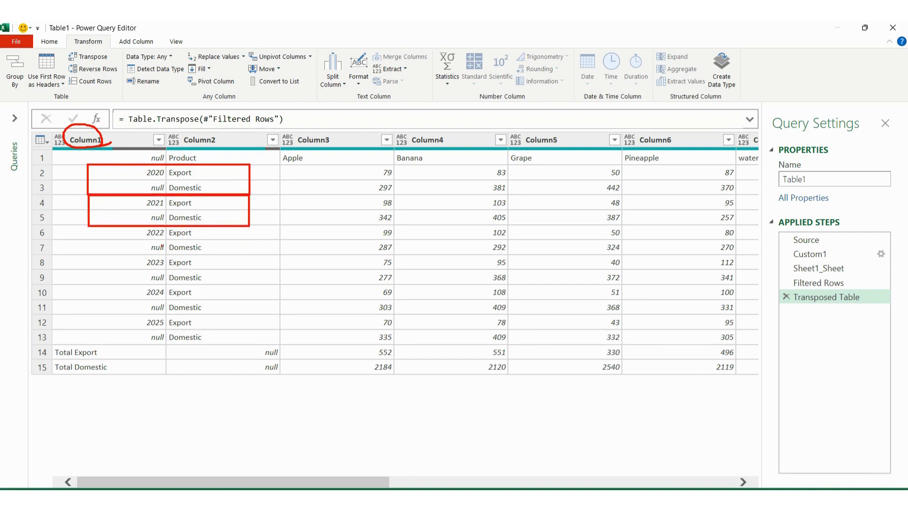
mouse_move(89, 227)
mouse_down()
mouse_move(89, 255)
mouse_move(227, 258)
mouse_move(244, 228)
mouse_up()
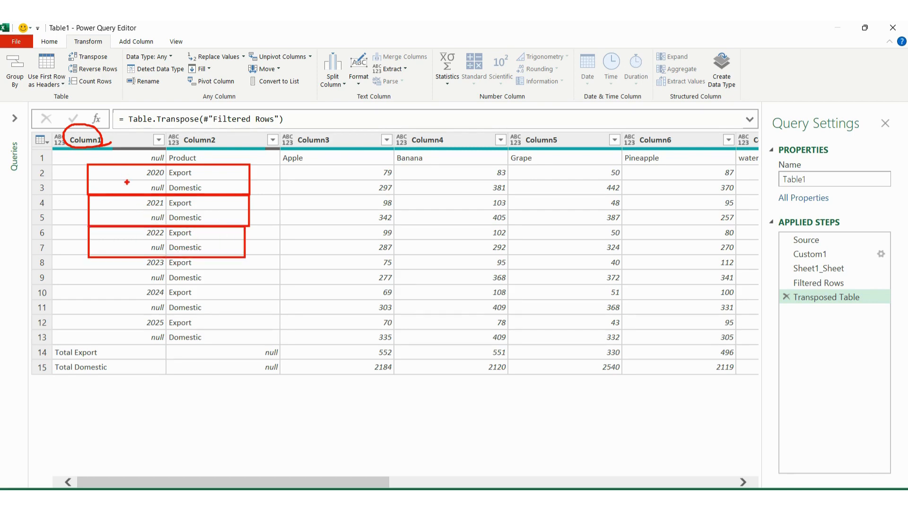
drag(129, 189, 128, 179)
drag(131, 218, 130, 200)
drag(132, 252, 131, 230)
key(Escape)
- Fill the years in Column1 down into the null cells beneath them
click(122, 140)
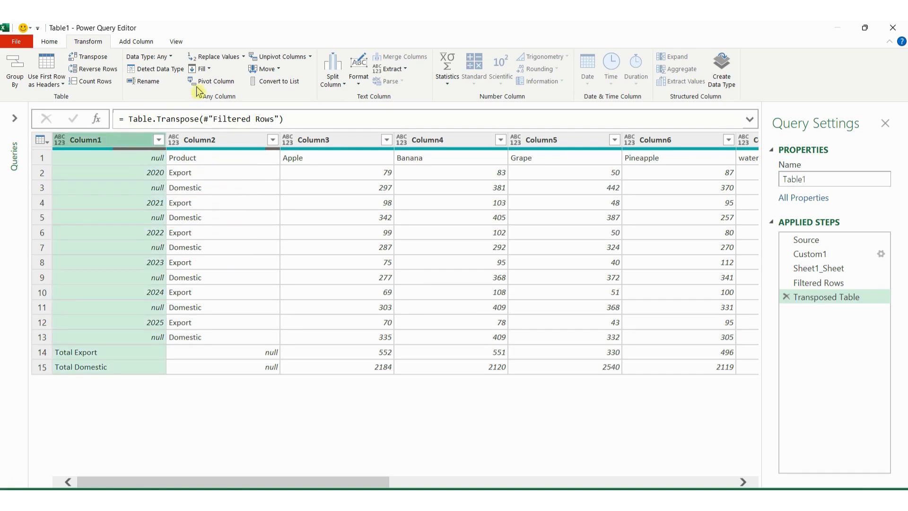
click(201, 69)
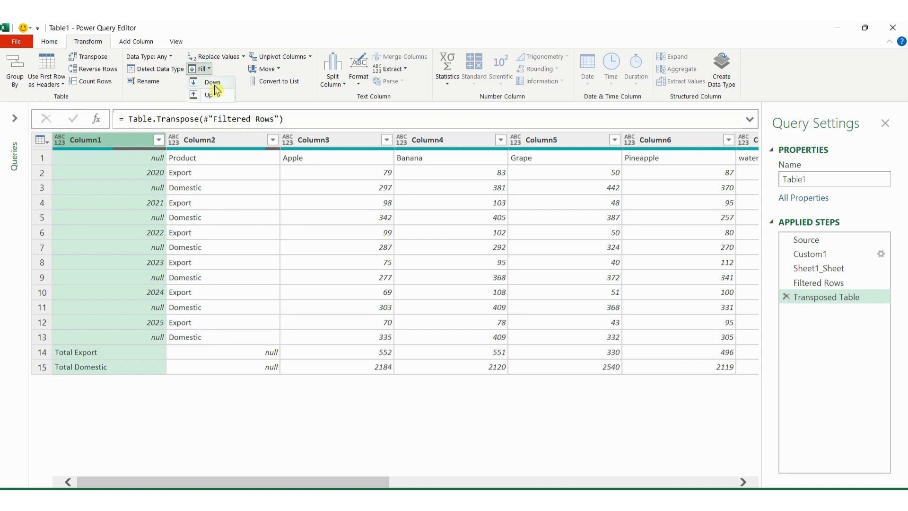
click(214, 83)
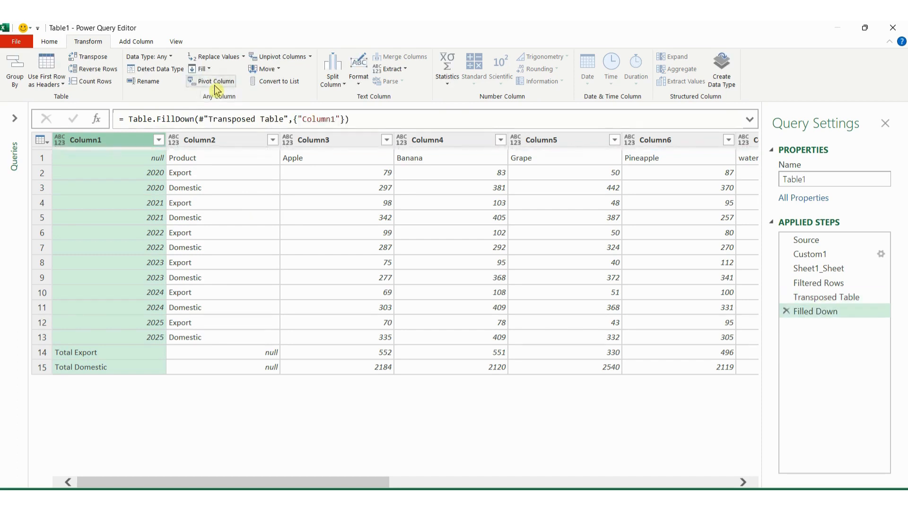
click(189, 323)
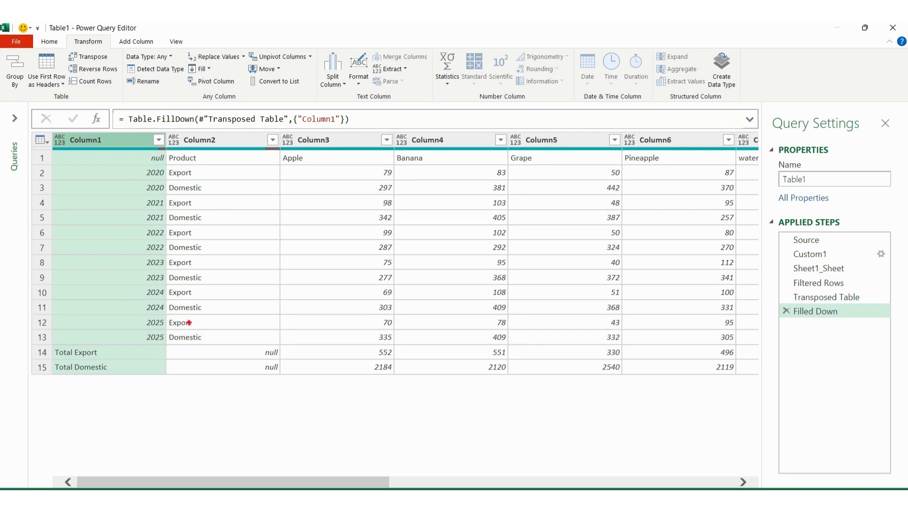
mouse_move(113, 165)
mouse_down()
mouse_move(250, 331)
mouse_move(251, 346)
mouse_up()
mouse_move(51, 342)
mouse_down()
mouse_move(76, 368)
mouse_move(124, 378)
mouse_up()
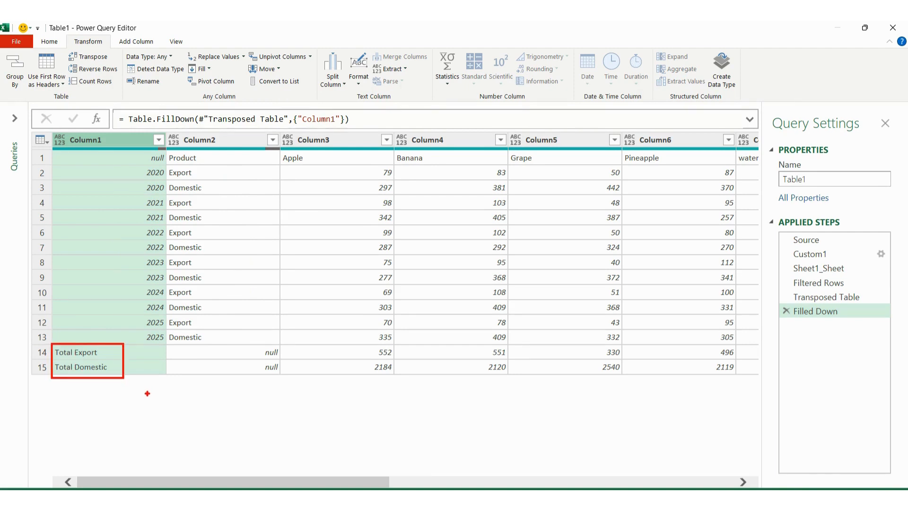
- Filter Column1 to exclude the Total Domestic and Total Export rows
click(159, 140)
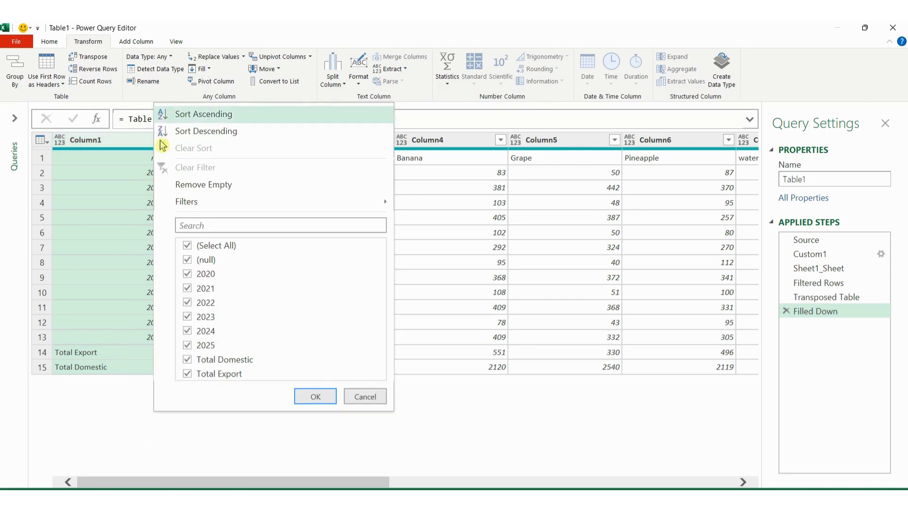
click(187, 359)
click(187, 375)
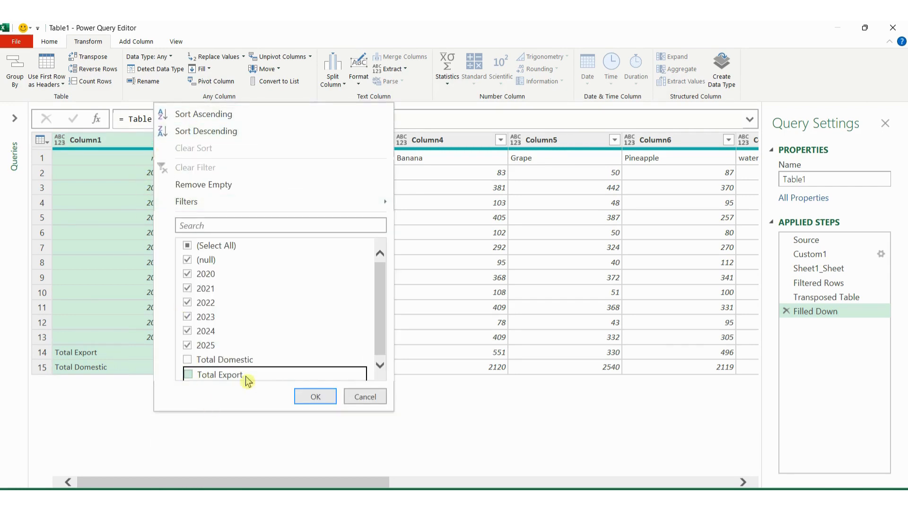
click(315, 397)
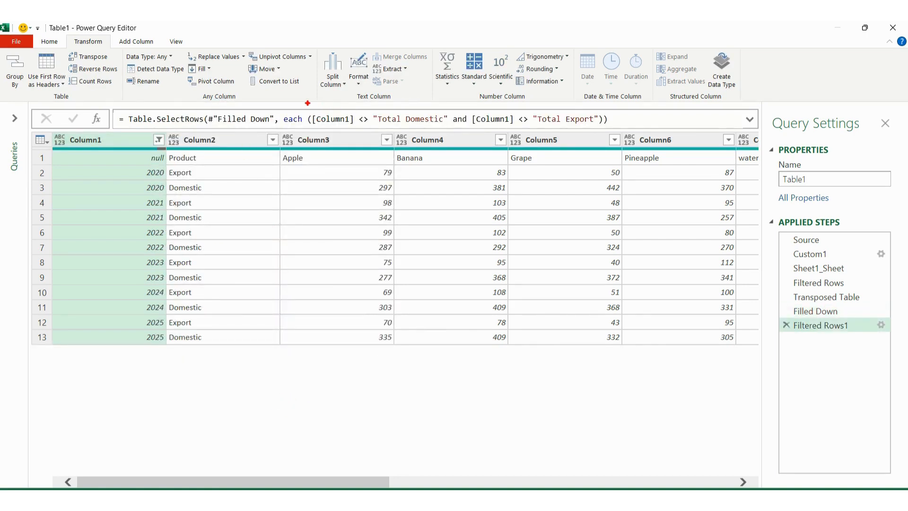
mouse_move(308, 103)
mouse_down()
mouse_move(312, 120)
mouse_move(622, 132)
mouse_up()
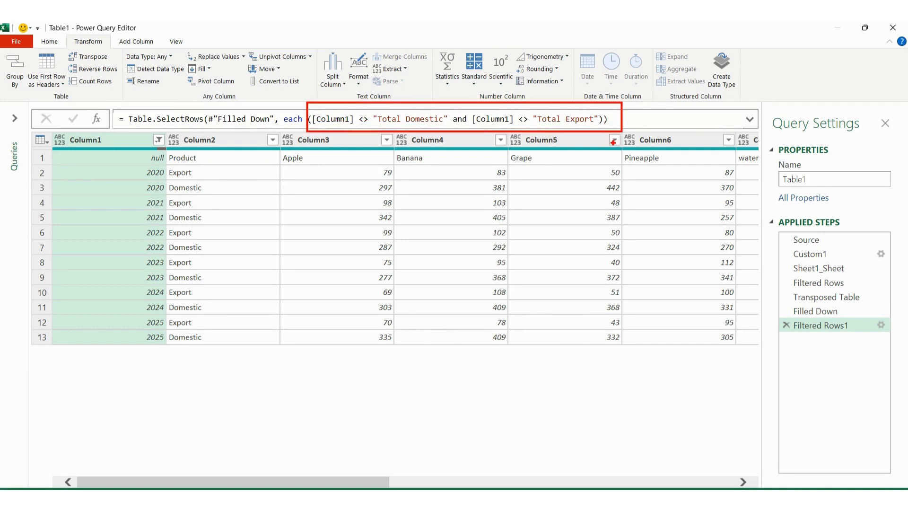
key(Escape)
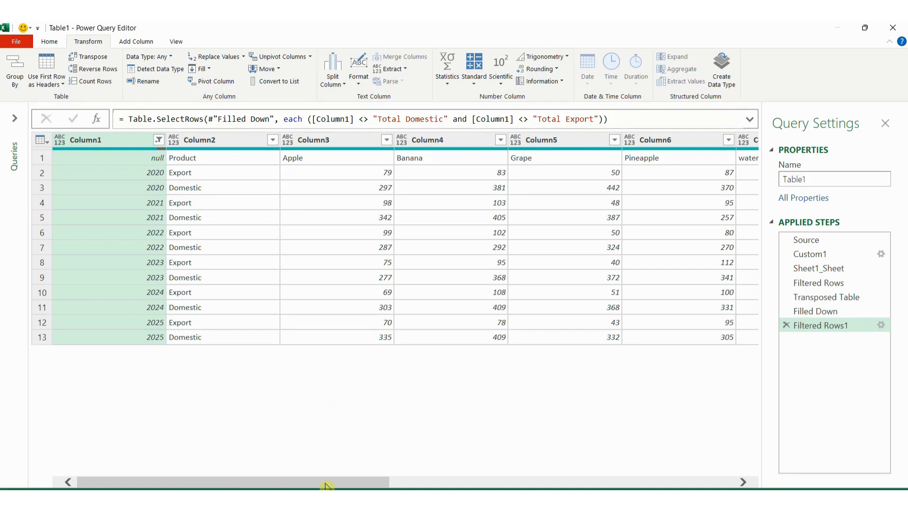
drag(326, 486, 719, 458)
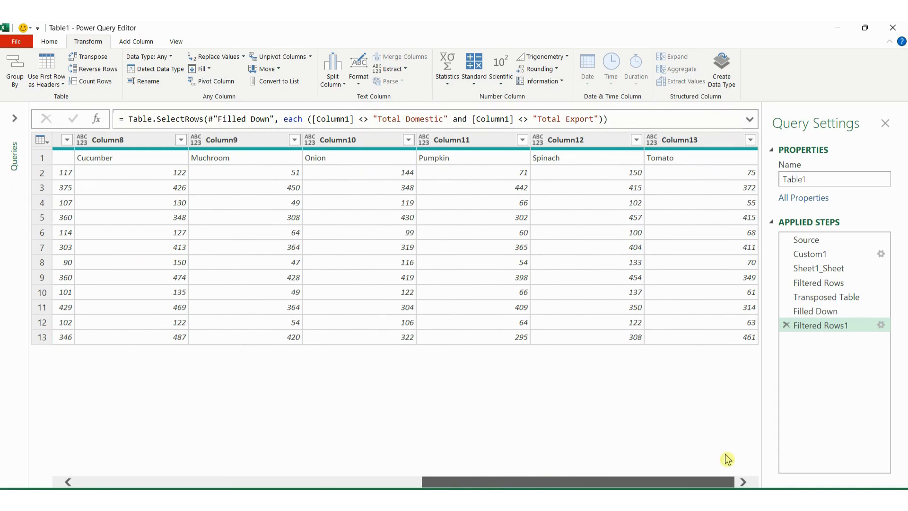
scroll(635, 464, left, 10)
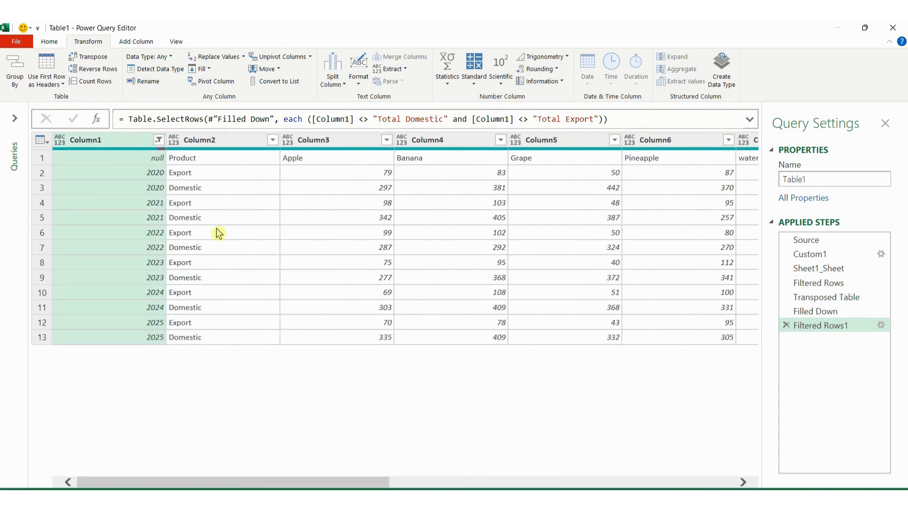
- Merge Column1 and Column2 into a single column with a custom "|" separator between year and sales type
click(103, 140)
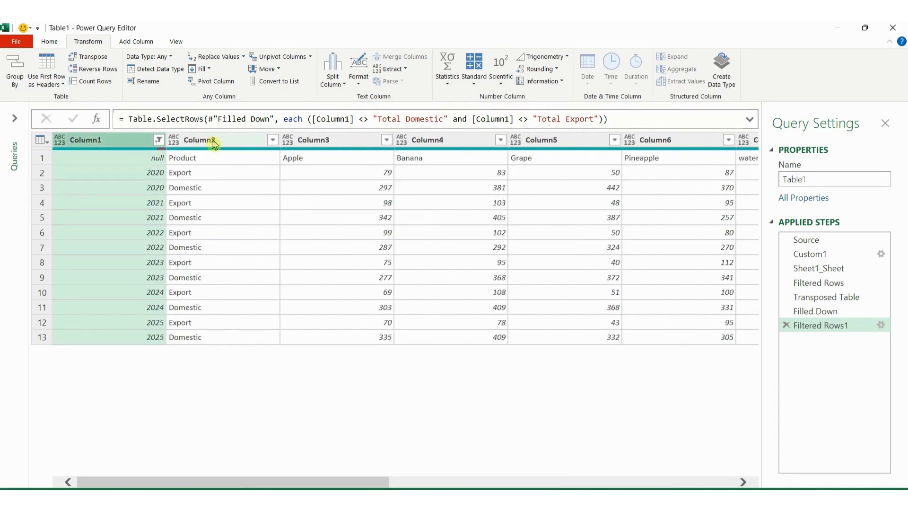
click(214, 143)
click(117, 145)
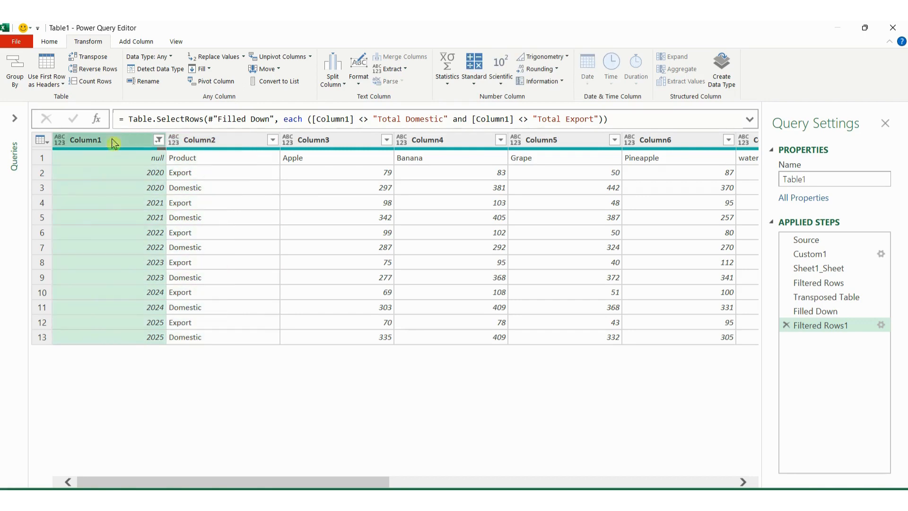
ctrl+click(213, 140)
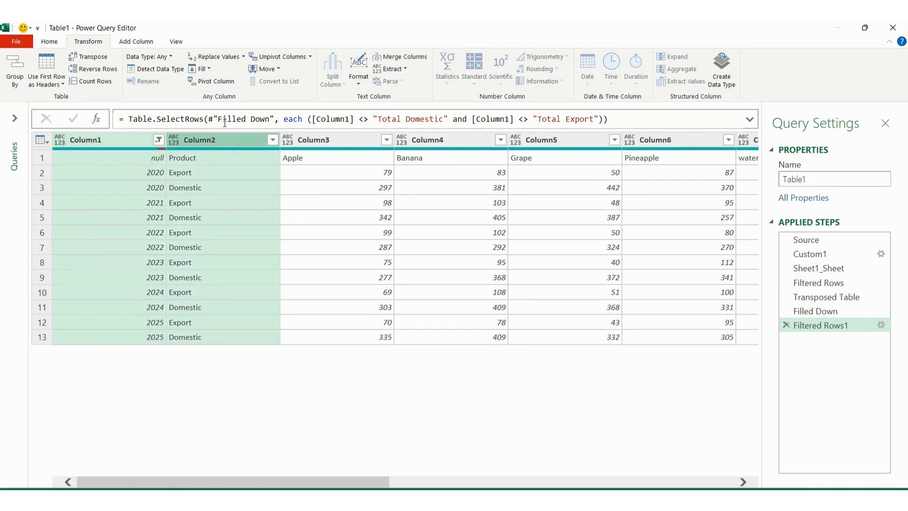
click(411, 58)
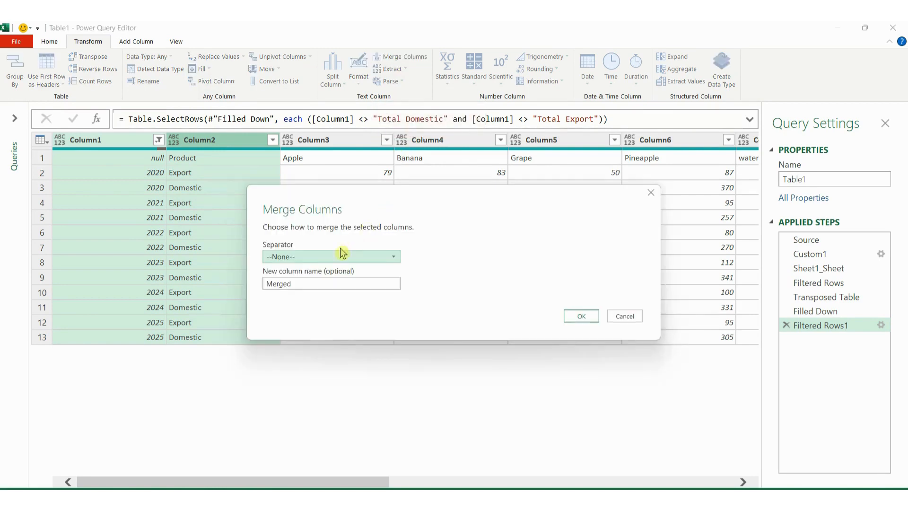
click(319, 257)
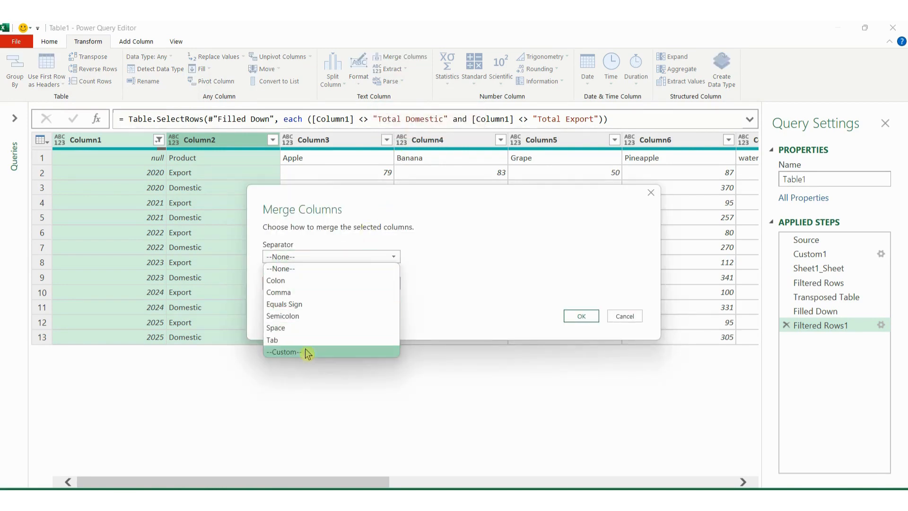
click(306, 351)
click(318, 276)
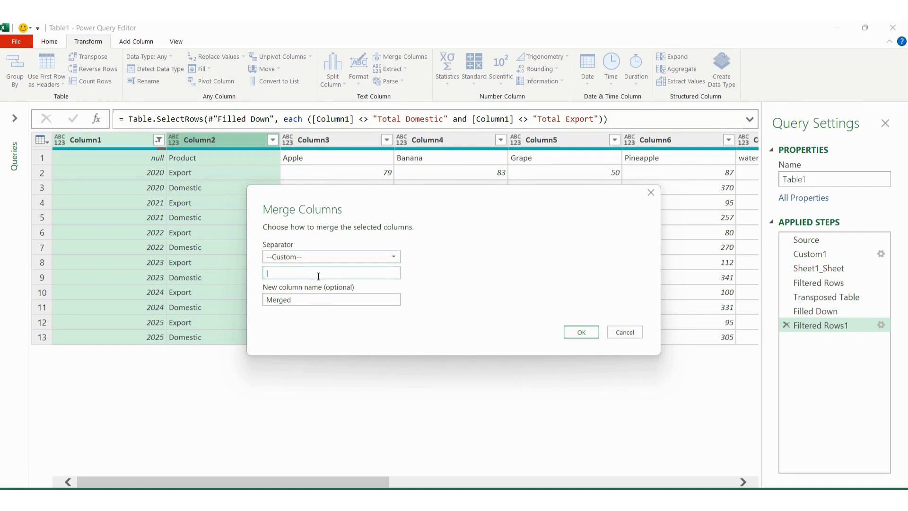
click(579, 333)
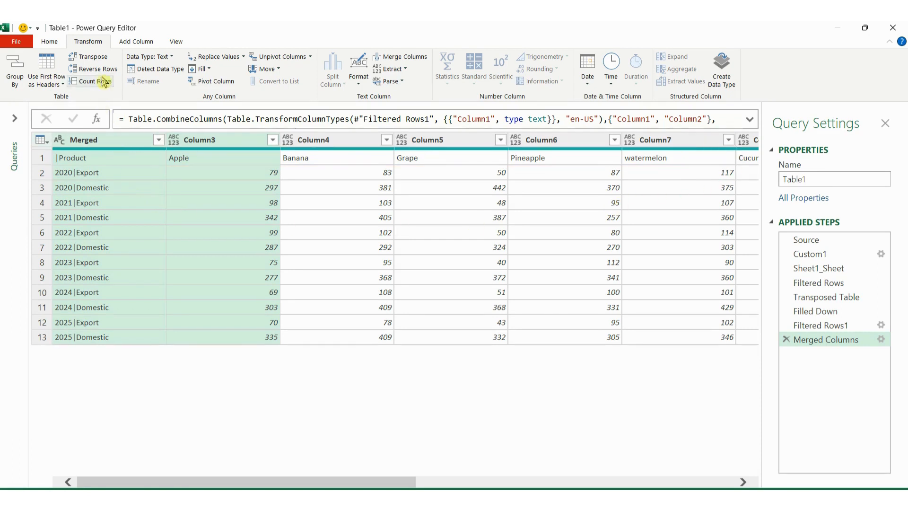
- Promote the first row of the table to column headers
click(63, 85)
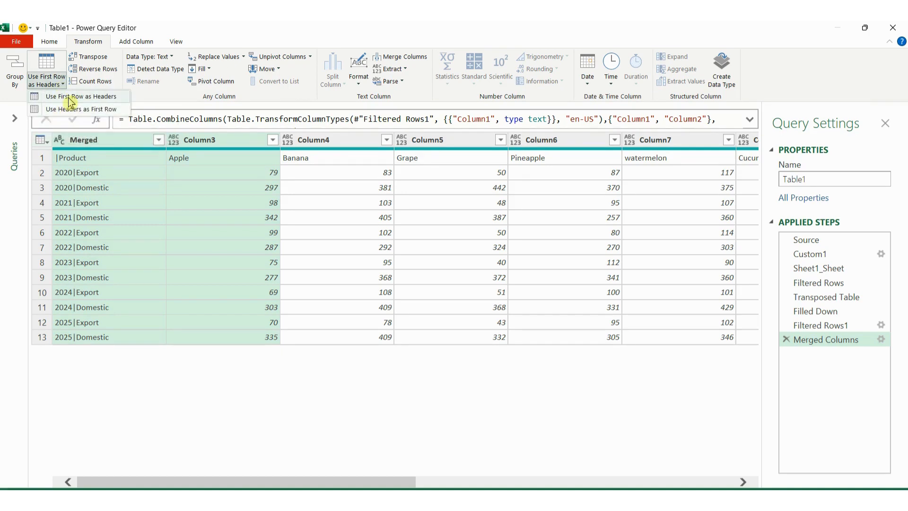
click(68, 98)
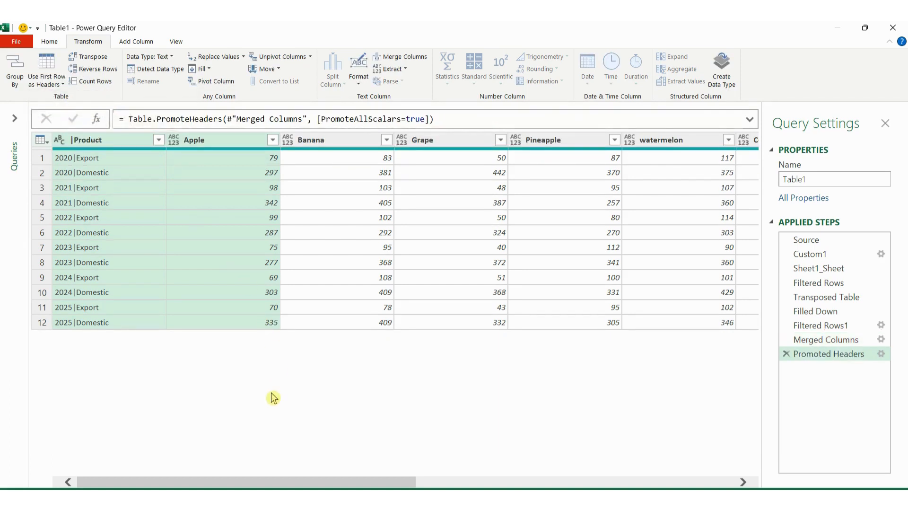
- Unpivot all columns other than the merged |Product column into attribute and value pairs
click(116, 142)
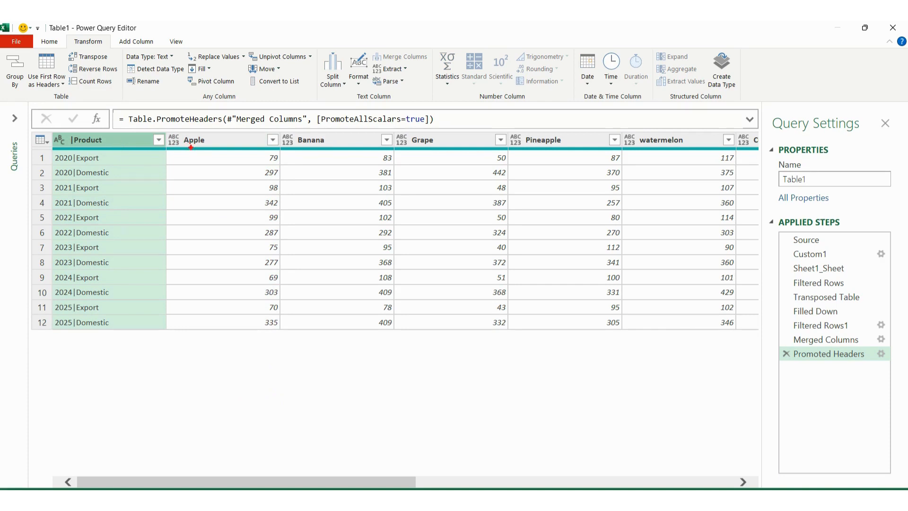
mouse_move(169, 133)
mouse_down()
mouse_move(173, 173)
mouse_move(549, 325)
mouse_move(738, 316)
mouse_up()
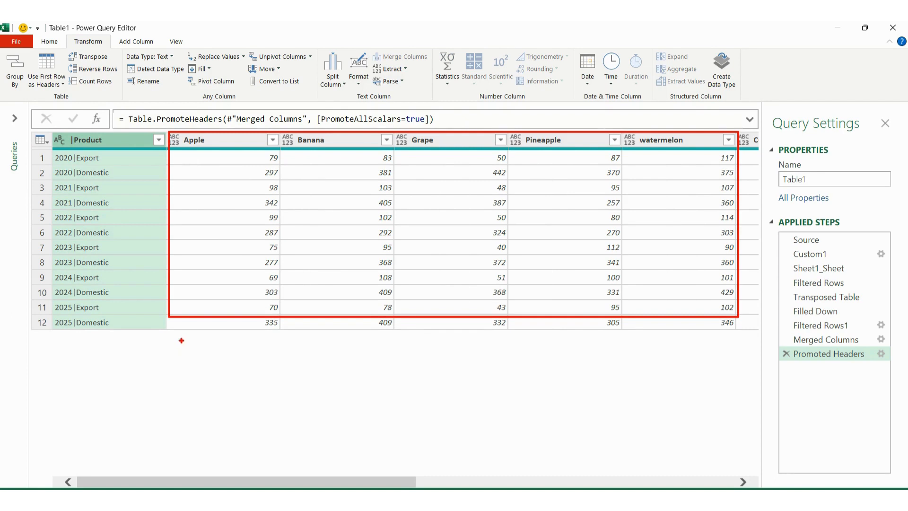
mouse_move(181, 335)
mouse_down()
mouse_move(182, 402)
mouse_move(276, 463)
mouse_move(262, 436)
mouse_up()
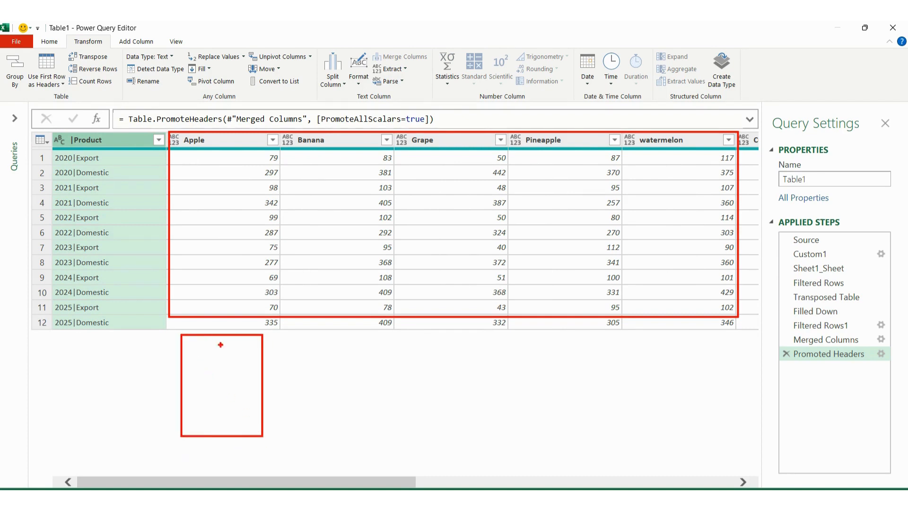
mouse_move(270, 333)
mouse_down()
mouse_move(316, 428)
mouse_move(349, 442)
mouse_move(355, 433)
mouse_up()
key(Escape)
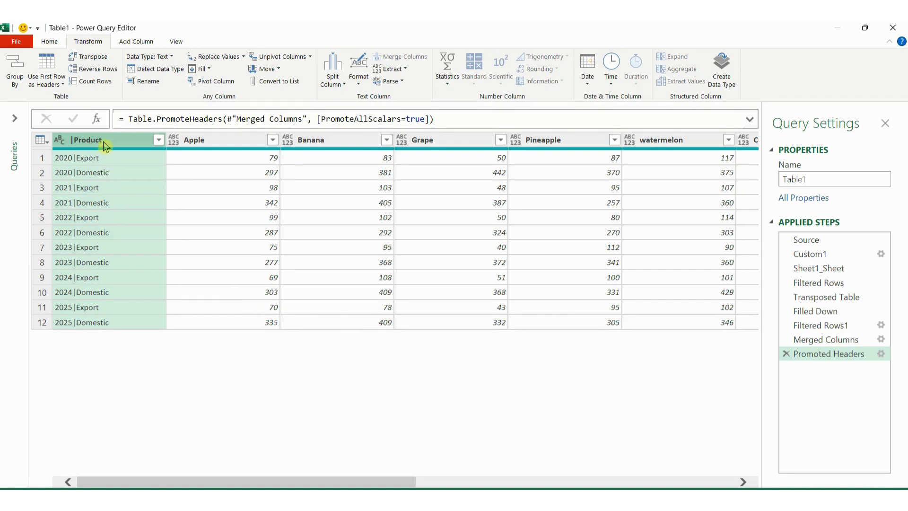
click(310, 57)
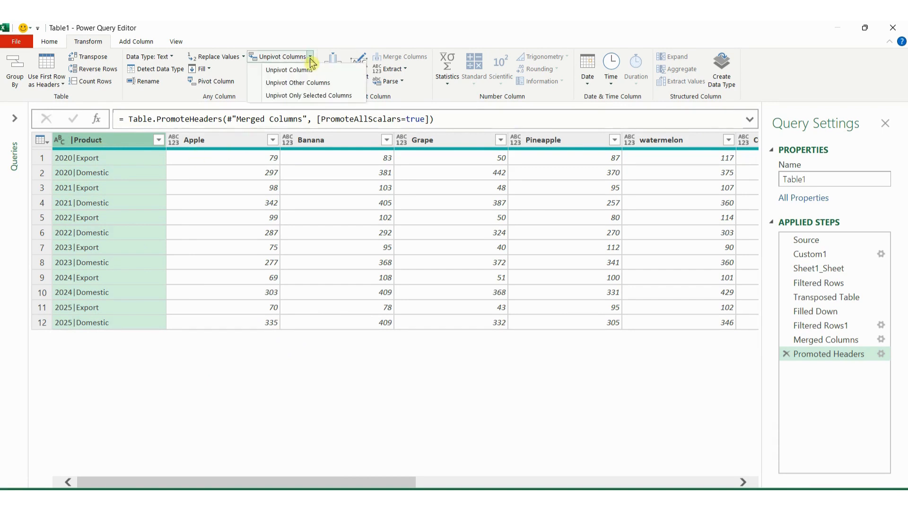
click(305, 84)
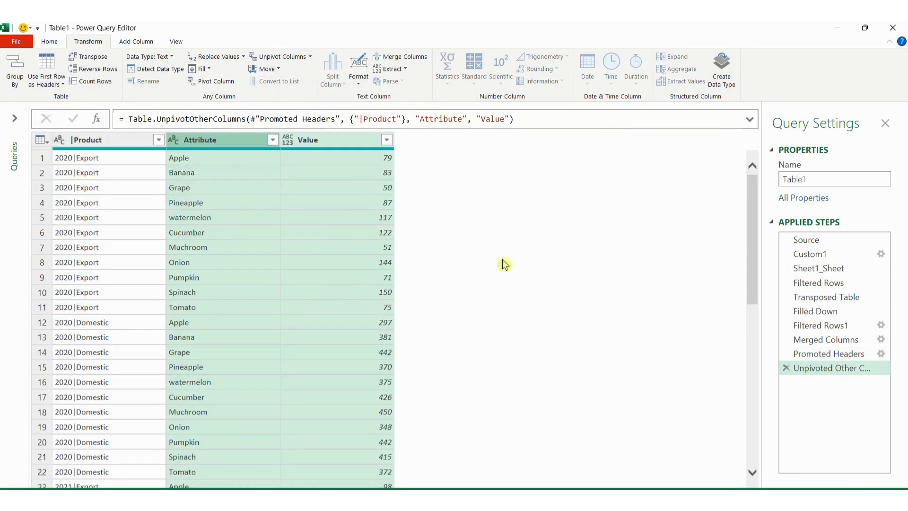
- Rename the Attribute column to Product by editing the column name in the unpivot step's formula
click(215, 142)
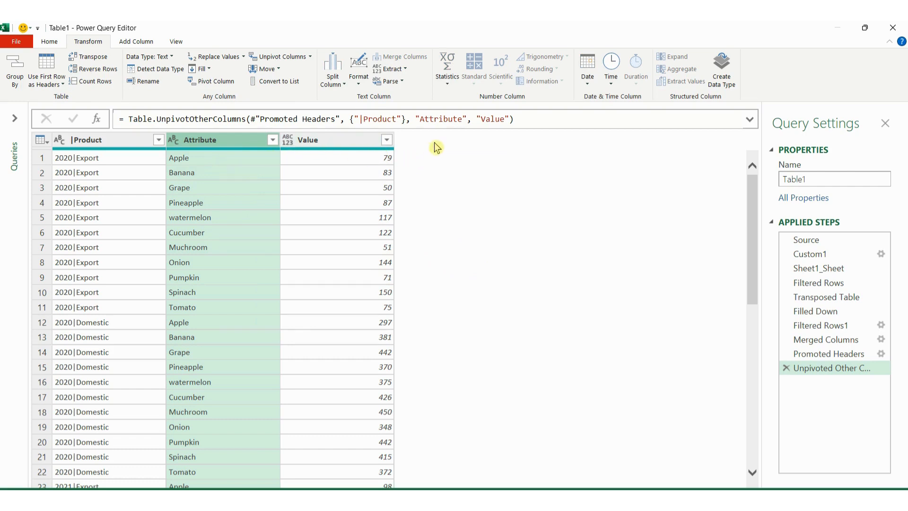
drag(464, 118, 426, 119)
key(BackSpace)
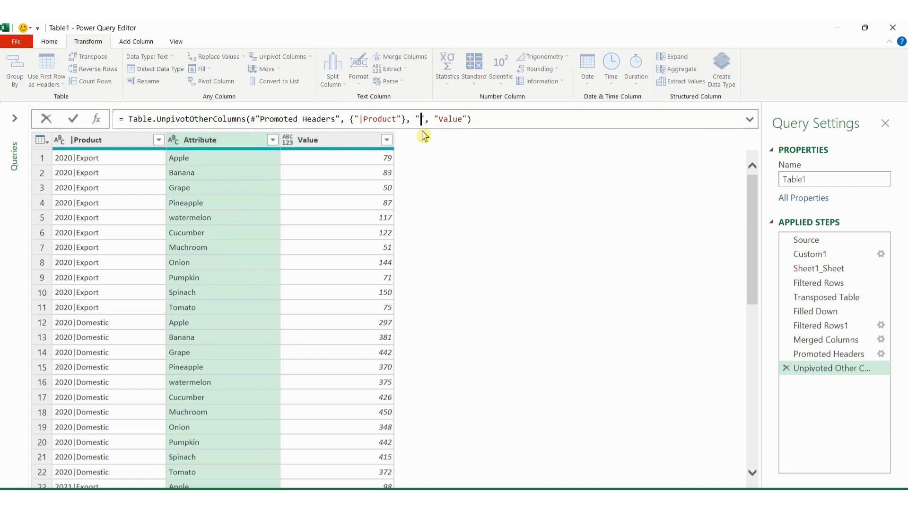
key(BackSpace)
text(Product)
key(Return)
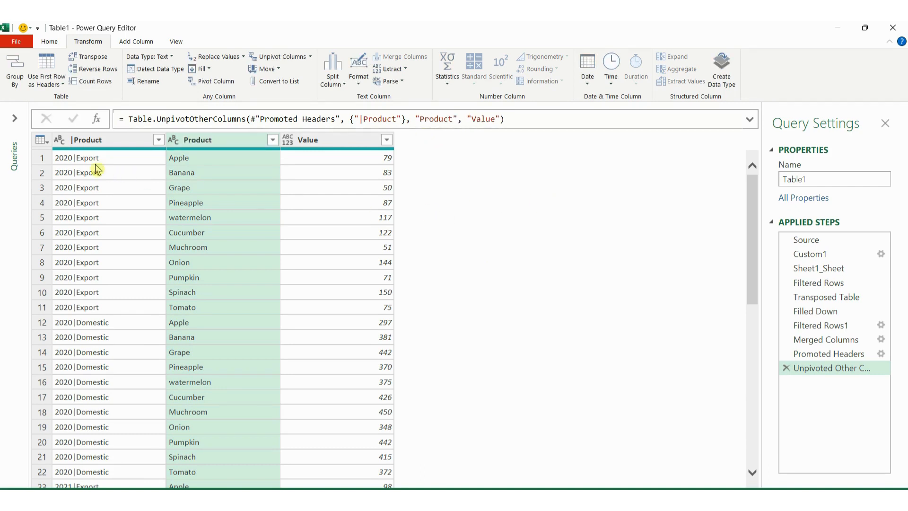
- Split the merged |Product column at each occurrence of the custom "|" delimiter
click(104, 142)
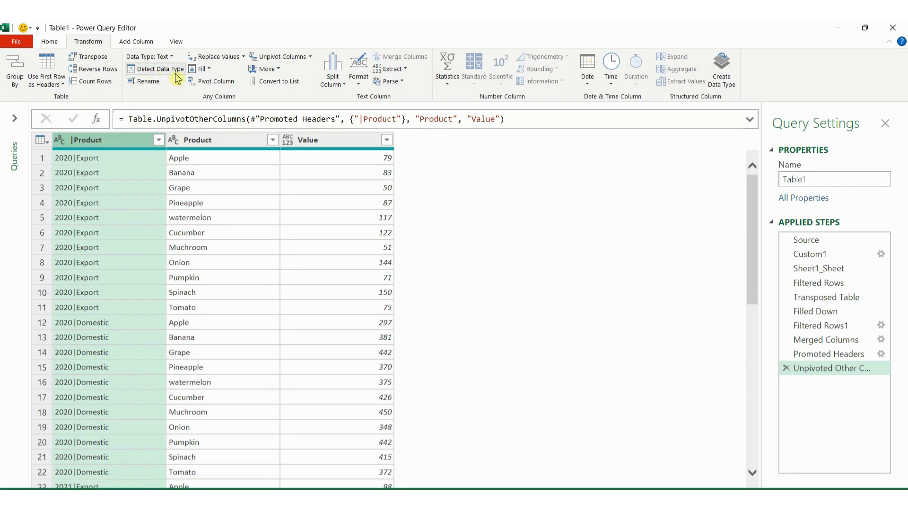
click(342, 86)
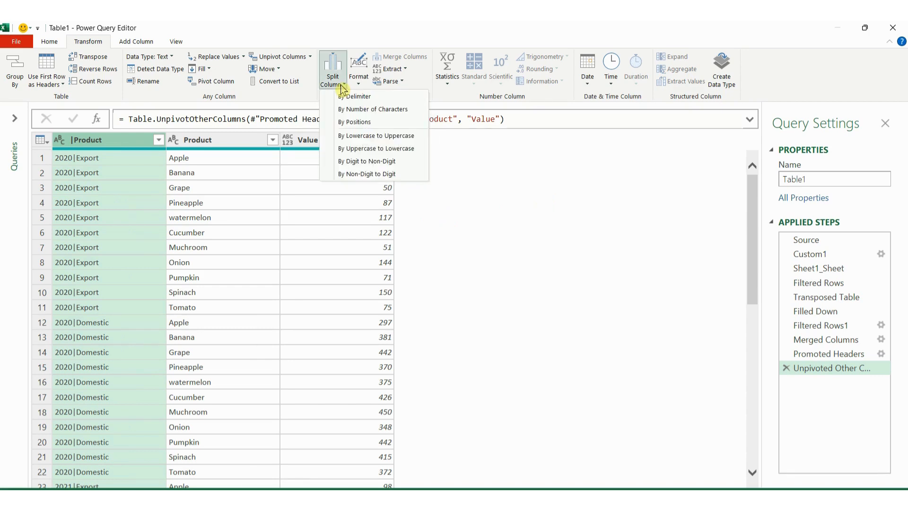
click(356, 98)
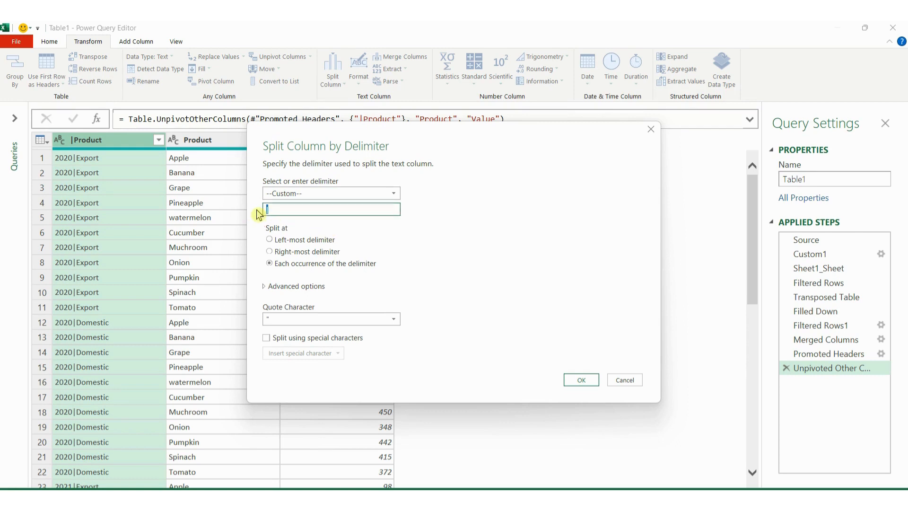
click(304, 209)
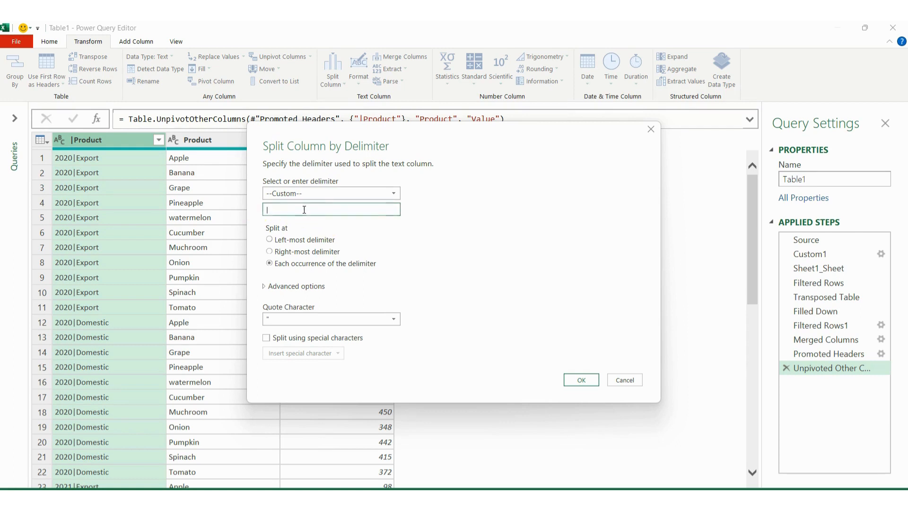
click(581, 381)
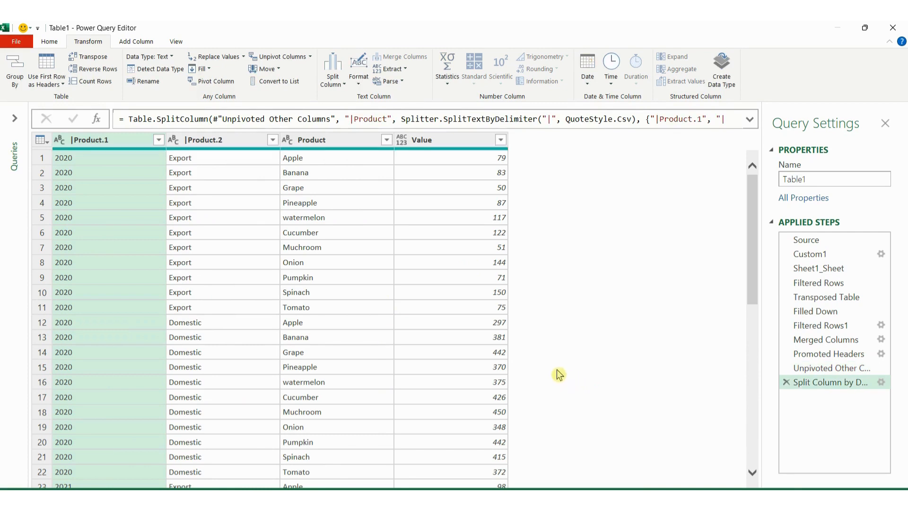
- Rename the two split columns to Year and SaleType by editing their names in the split step's formula
click(749, 119)
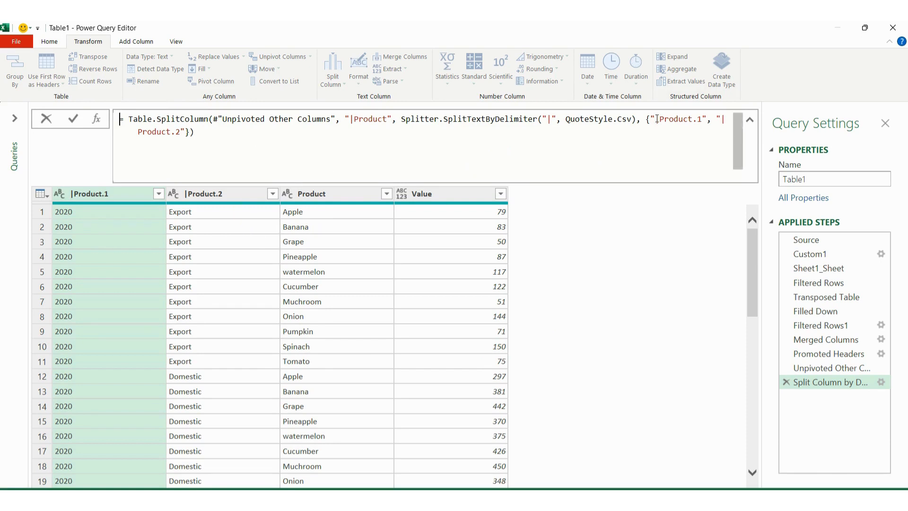
drag(657, 118, 712, 123)
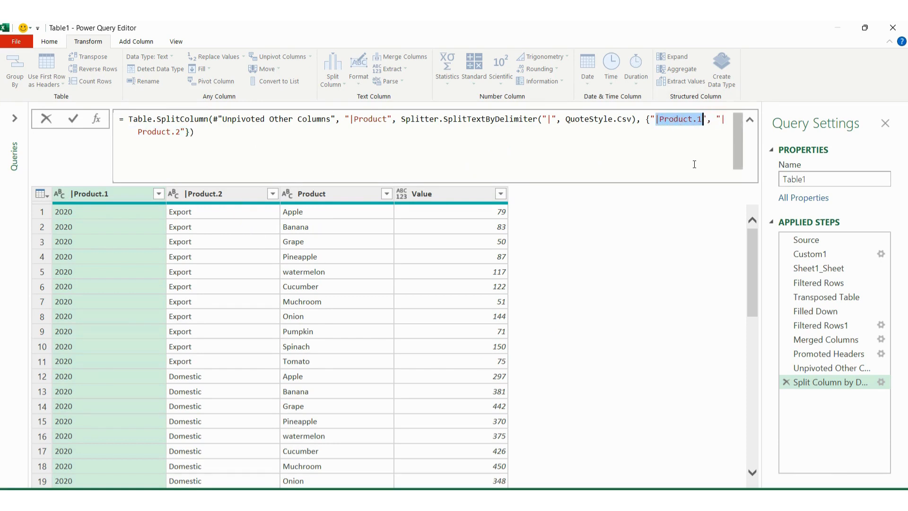
text(Year)
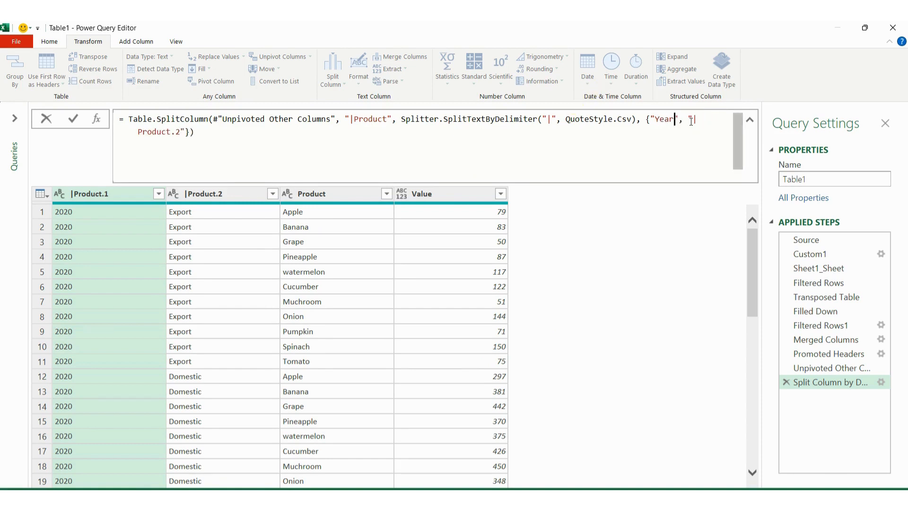
drag(694, 120, 619, 149)
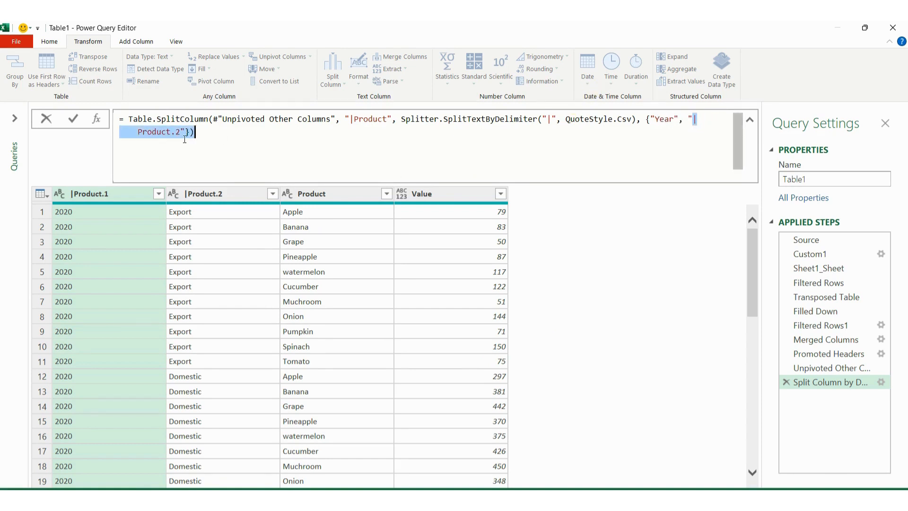
drag(185, 140, 182, 137)
text(Sale)
text(Type)
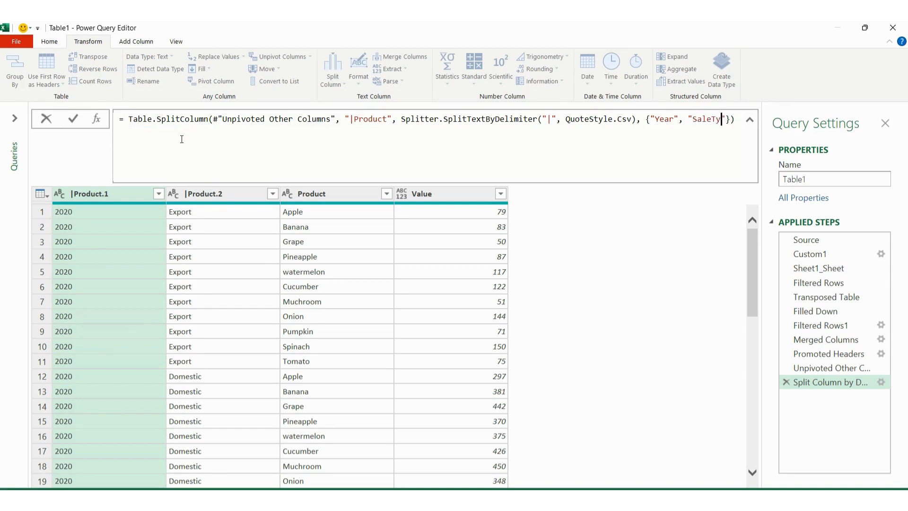
key(Return)
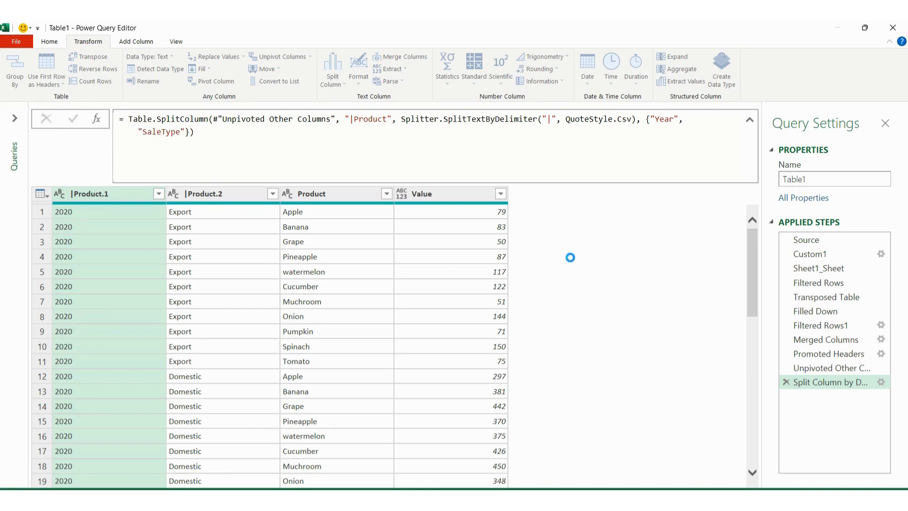
click(750, 120)
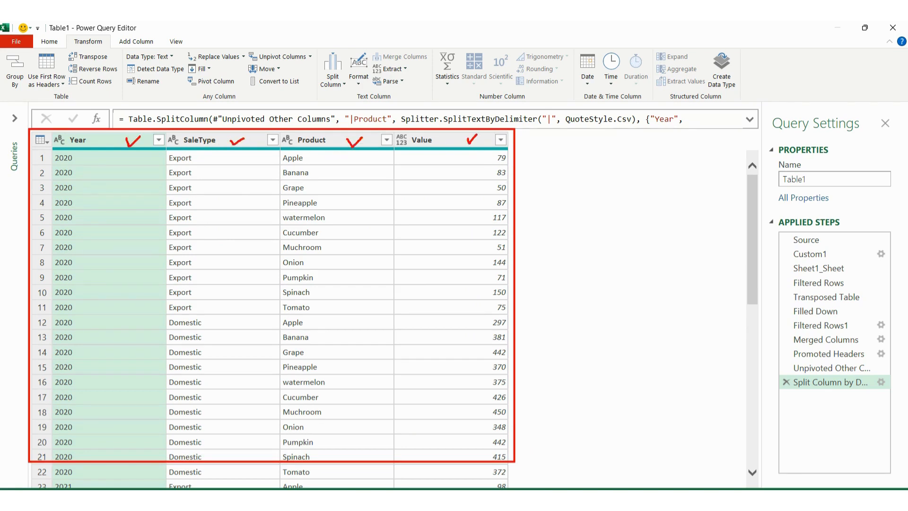
- Close the Power Query Editor and load the cleaned table into the Excel workbook
click(47, 41)
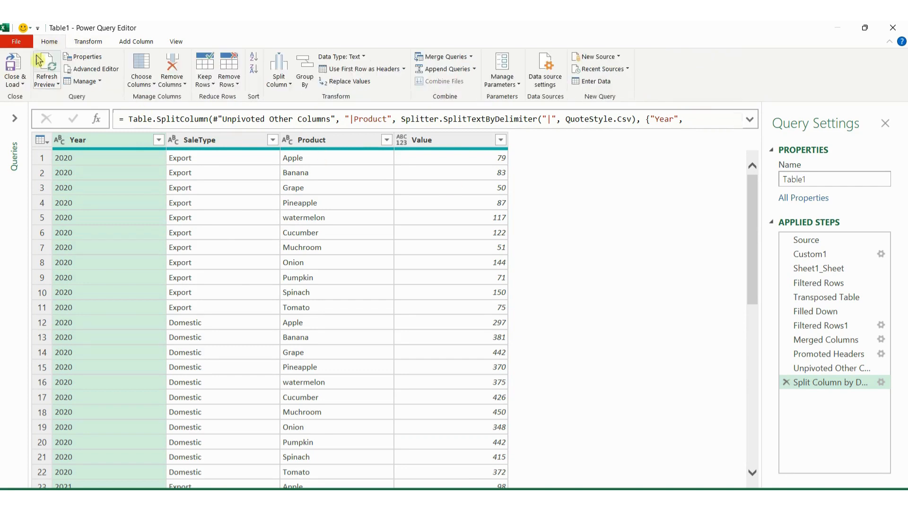
click(14, 69)
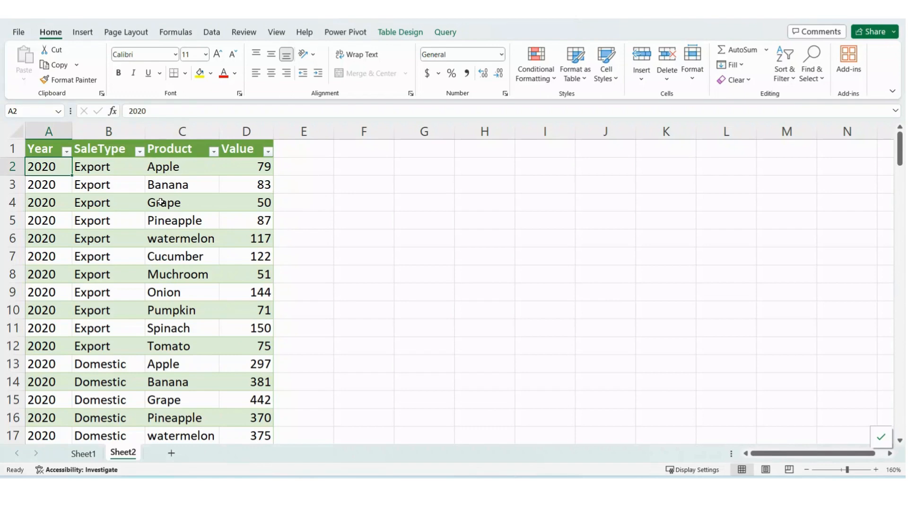
- Insert a PivotTable based on Table1 in the existing worksheet at cell F1 of Sheet2
click(110, 173)
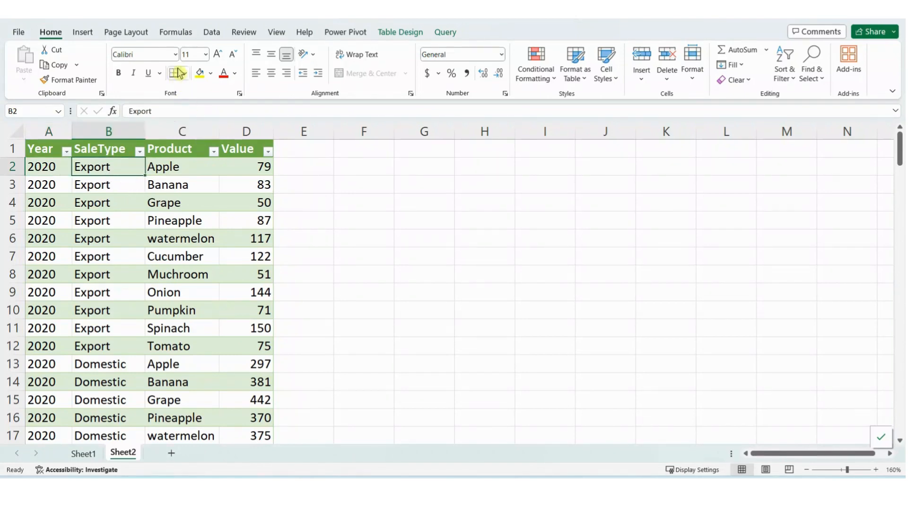
click(82, 34)
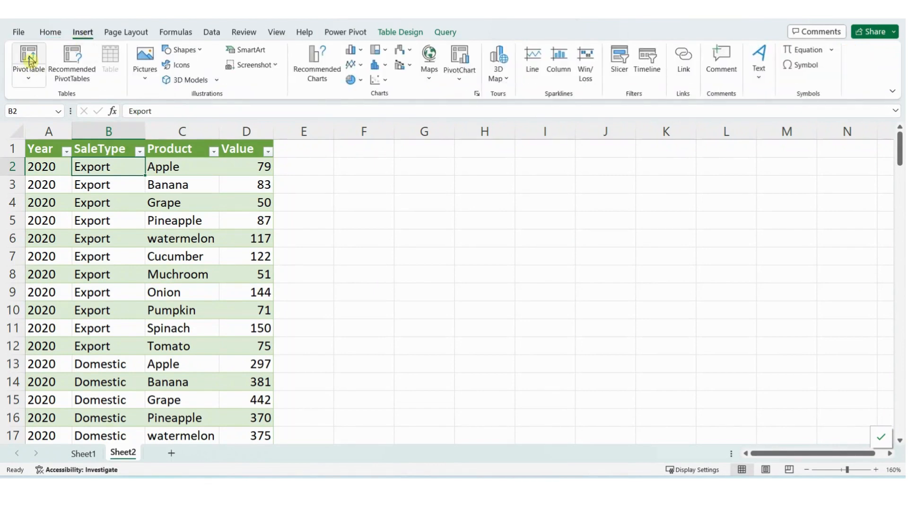
click(29, 60)
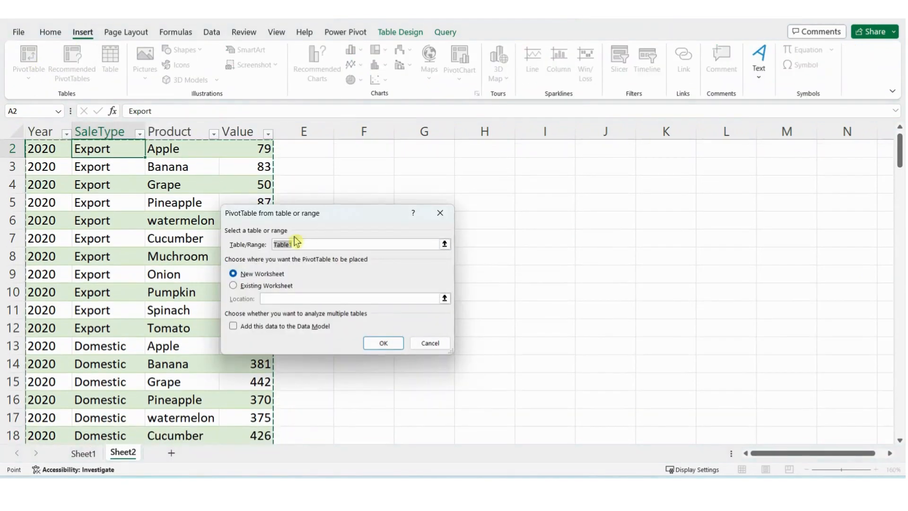
click(264, 286)
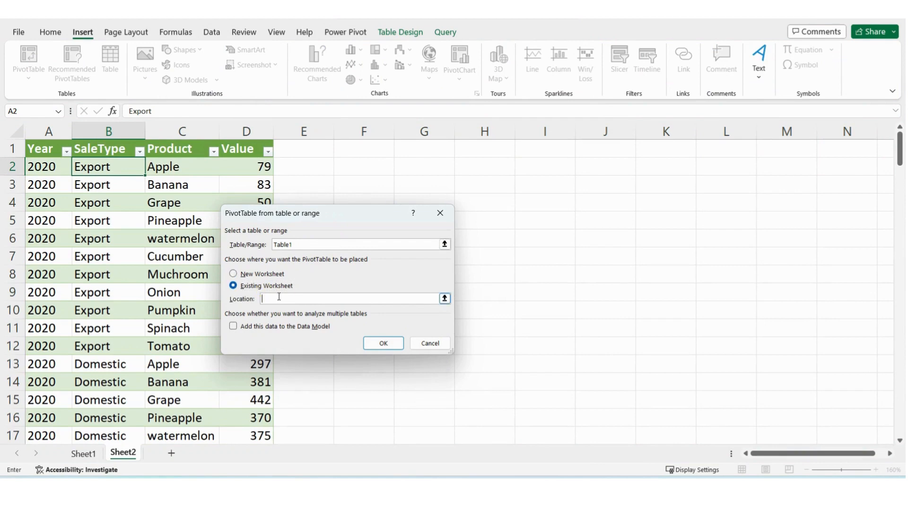
click(360, 148)
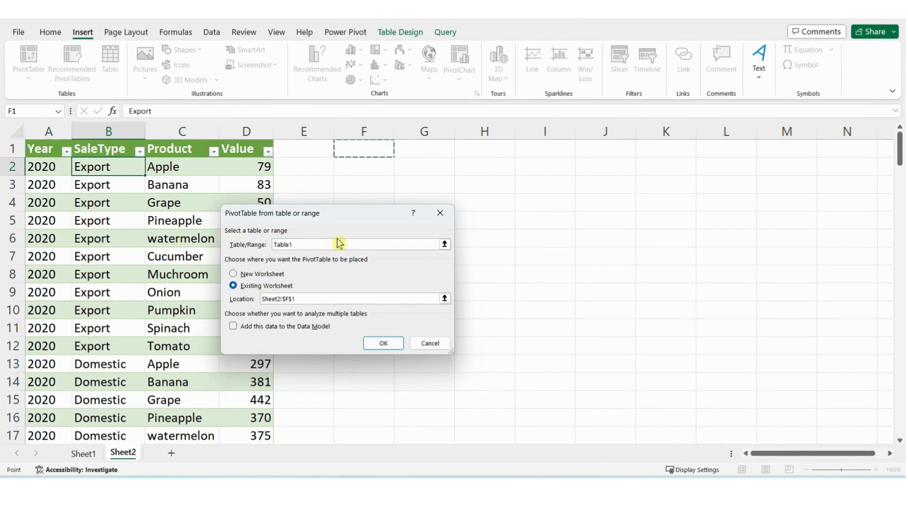
click(378, 348)
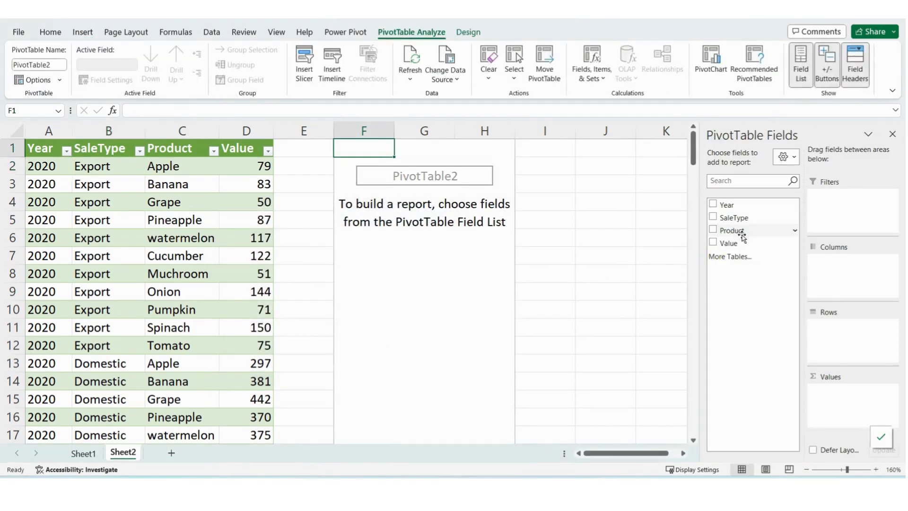
- Lay out the PivotTable with SaleType as columns, Year as rows and the sum of Value as values
drag(738, 218, 844, 279)
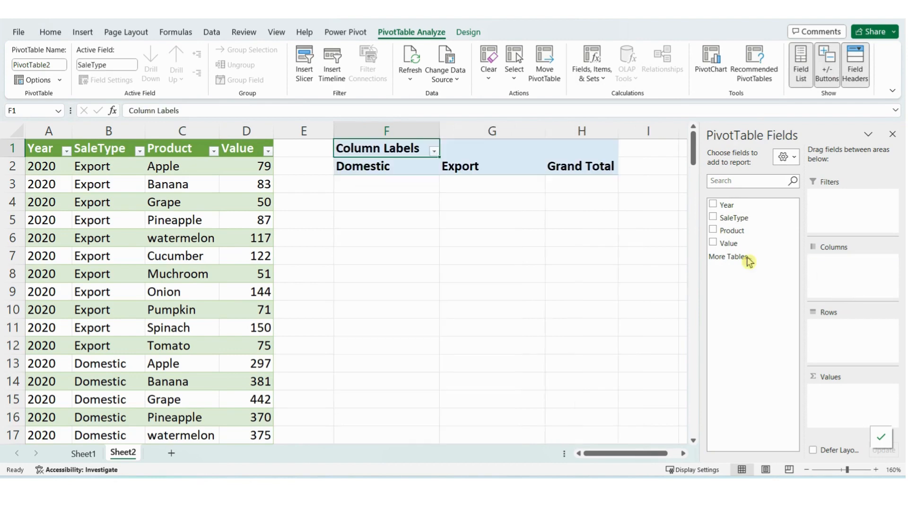
click(714, 244)
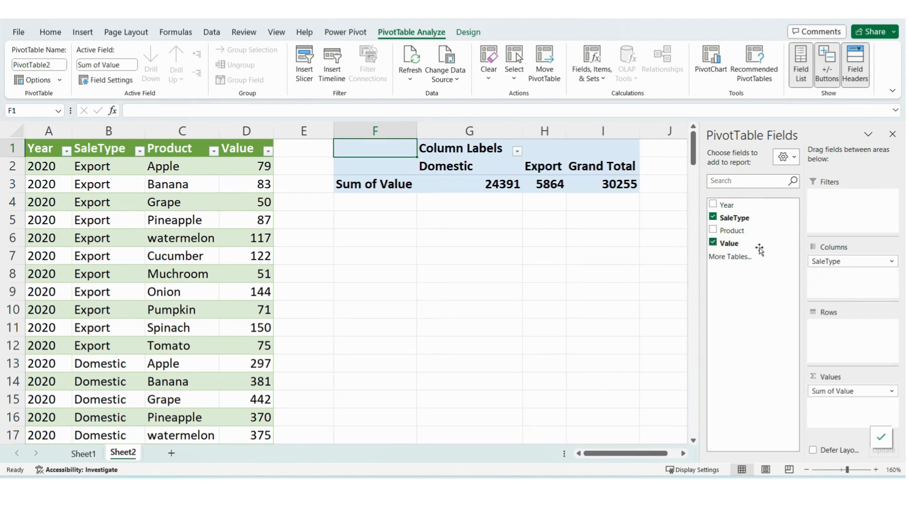
drag(731, 206, 836, 340)
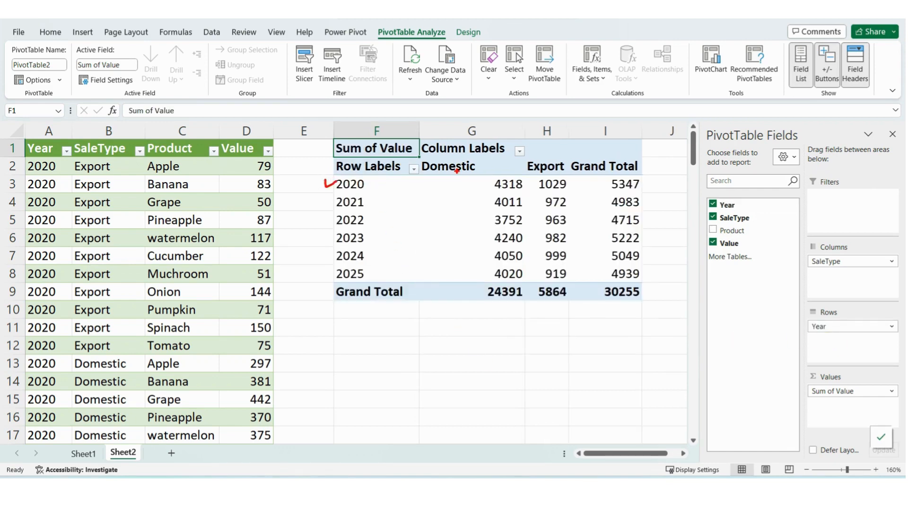
drag(566, 160, 580, 153)
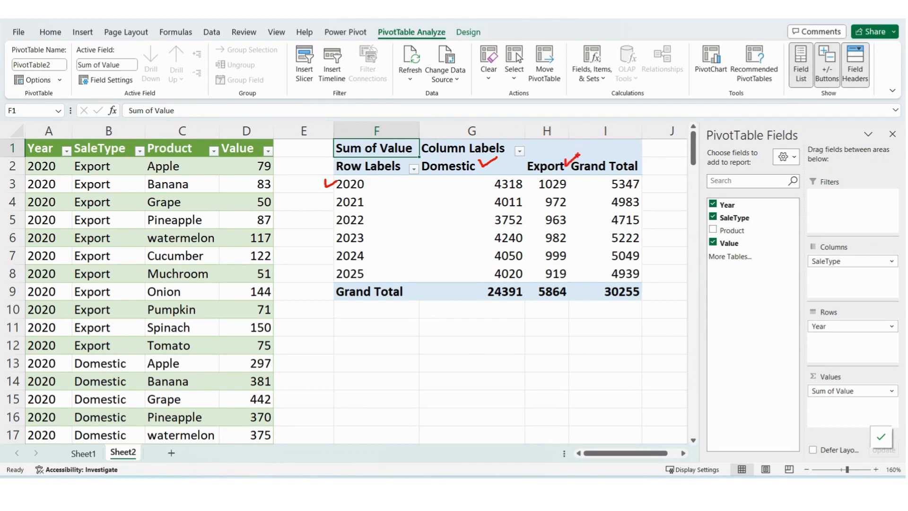